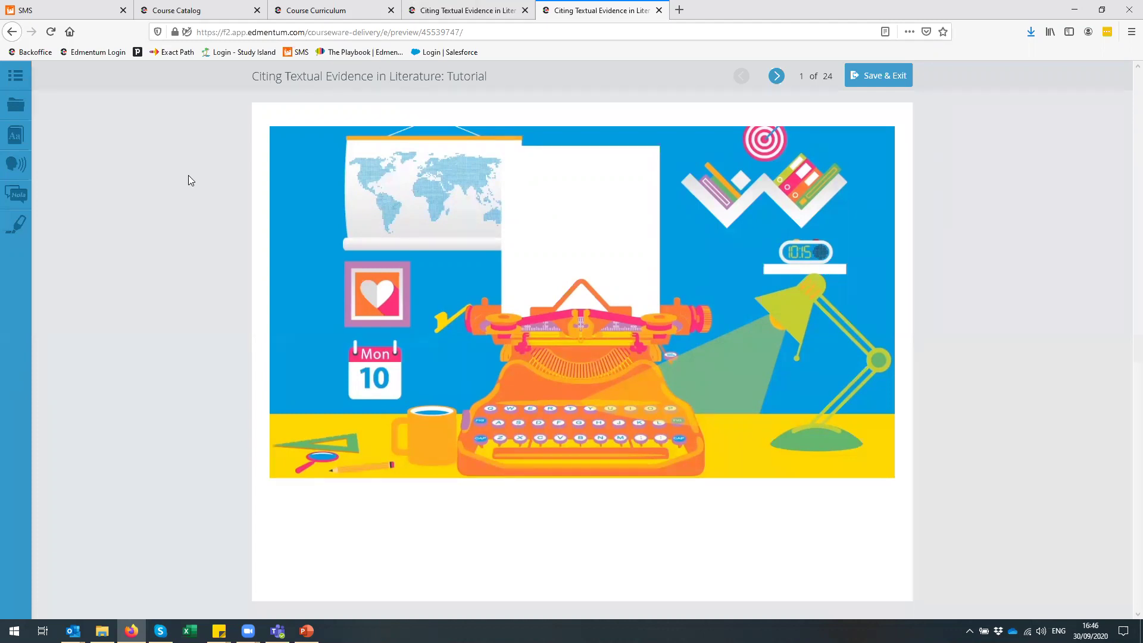
- Advance past the objective, contents, introduction and warm-up slides to slide 7 of 24
left_click(776, 75)
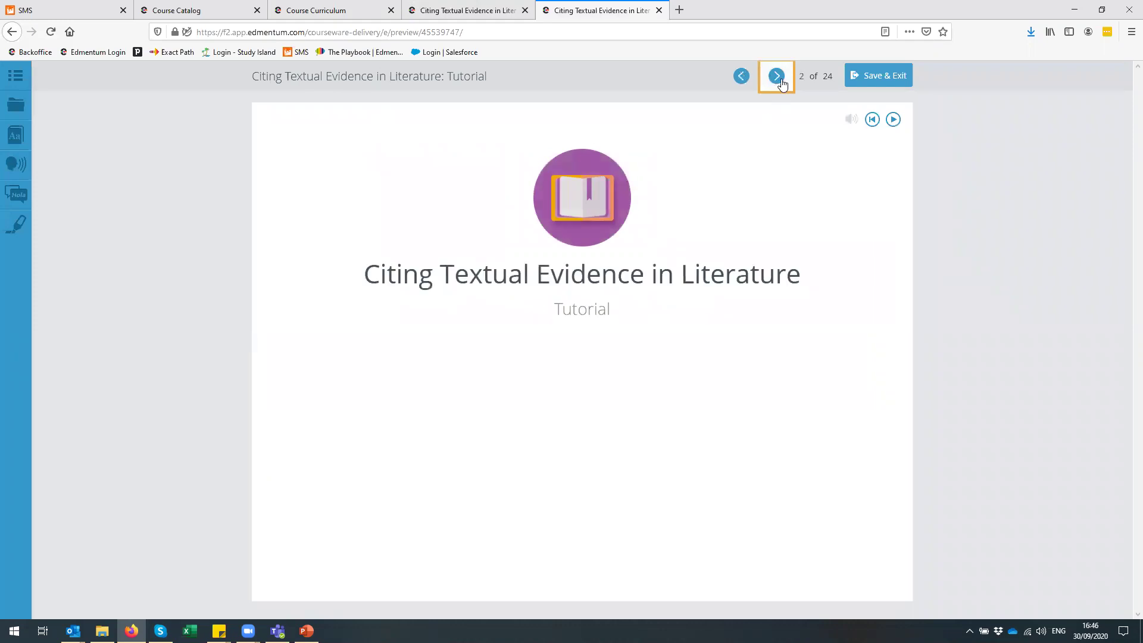
left_click(781, 81)
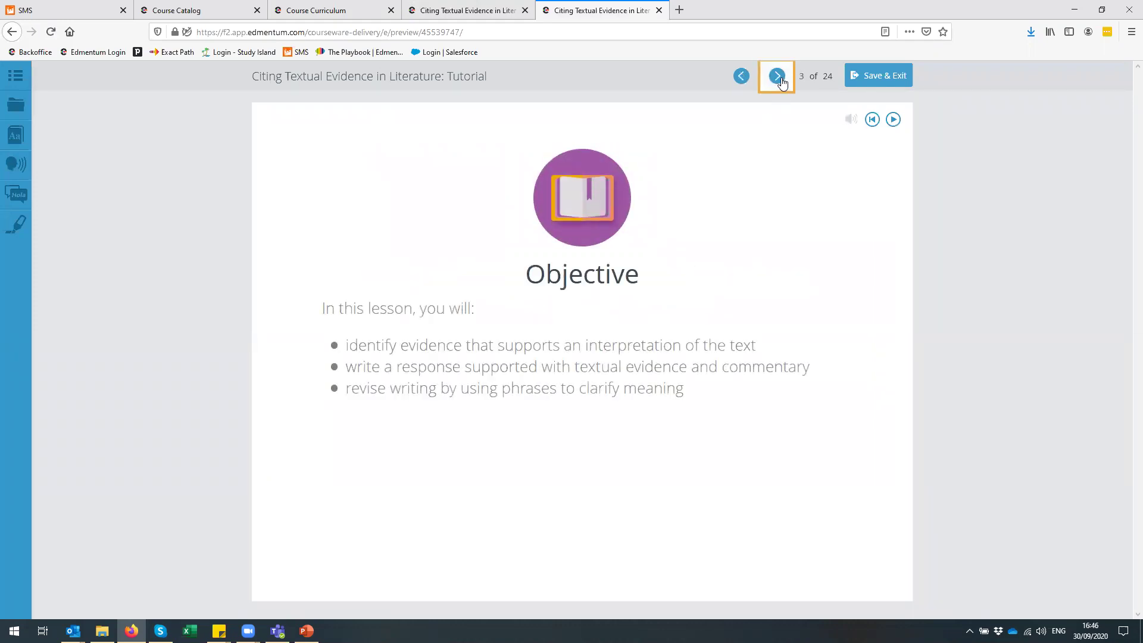
left_click(781, 81)
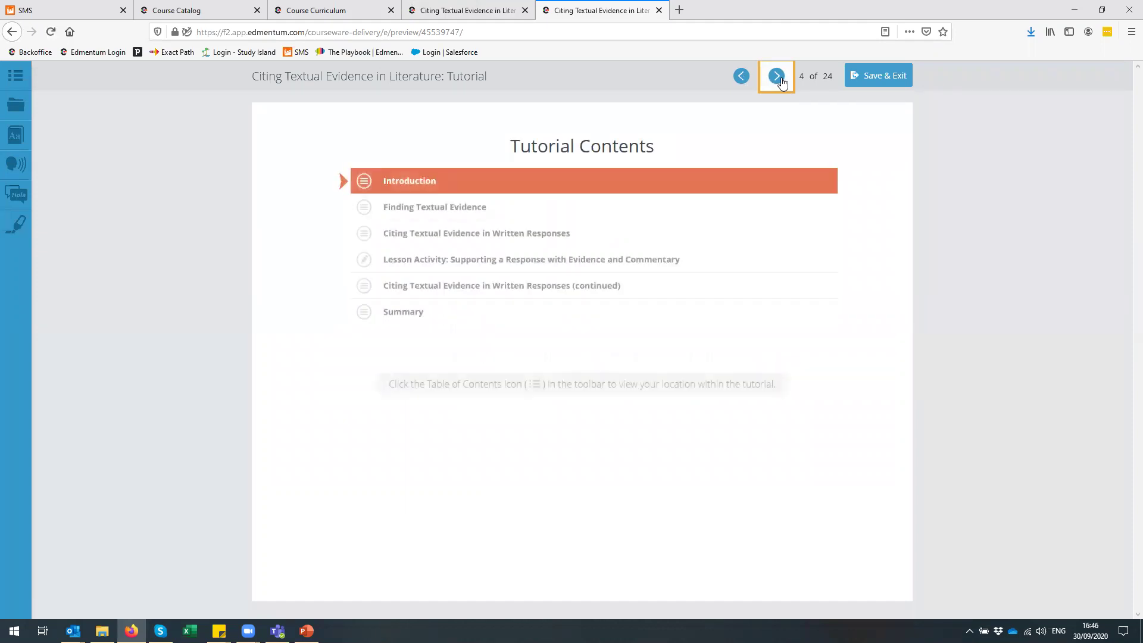
left_click(780, 83)
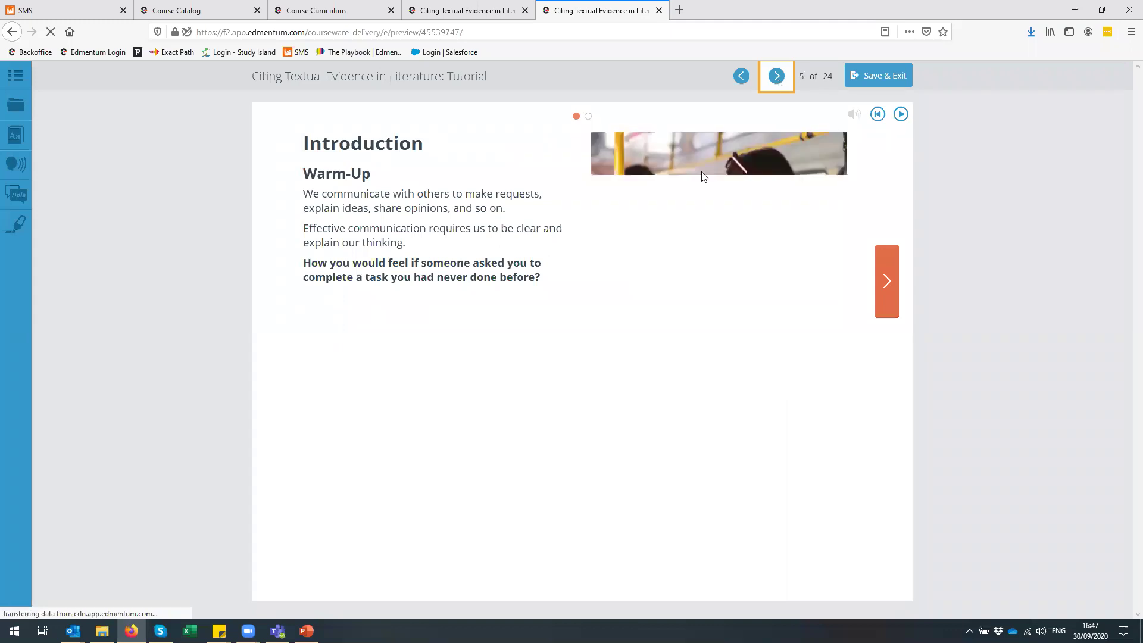
left_click(888, 286)
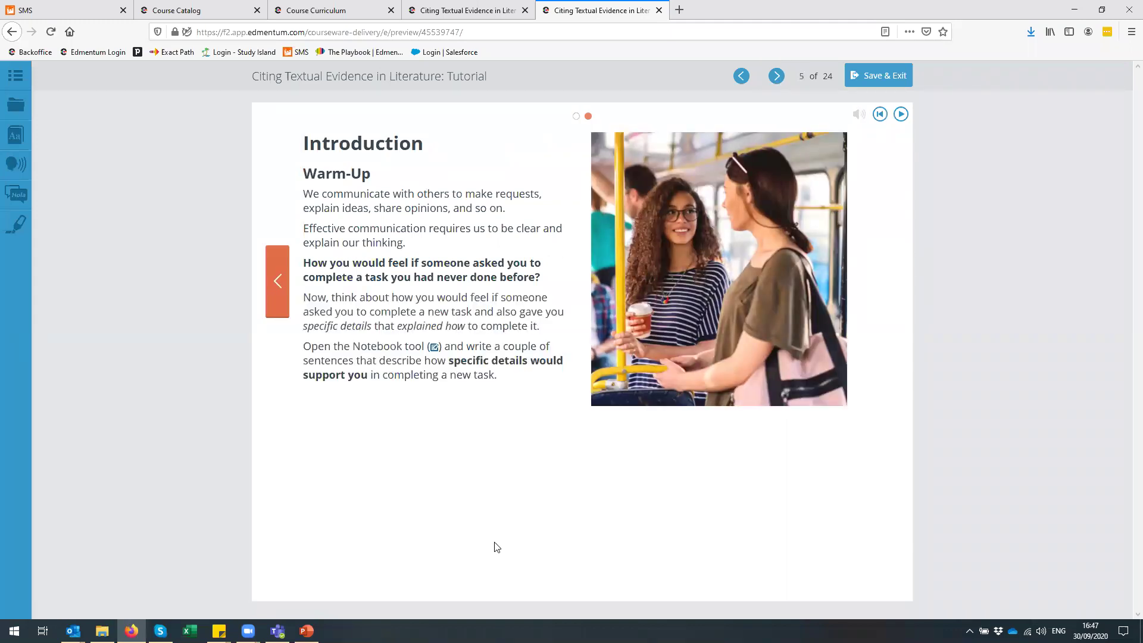
left_click(776, 75)
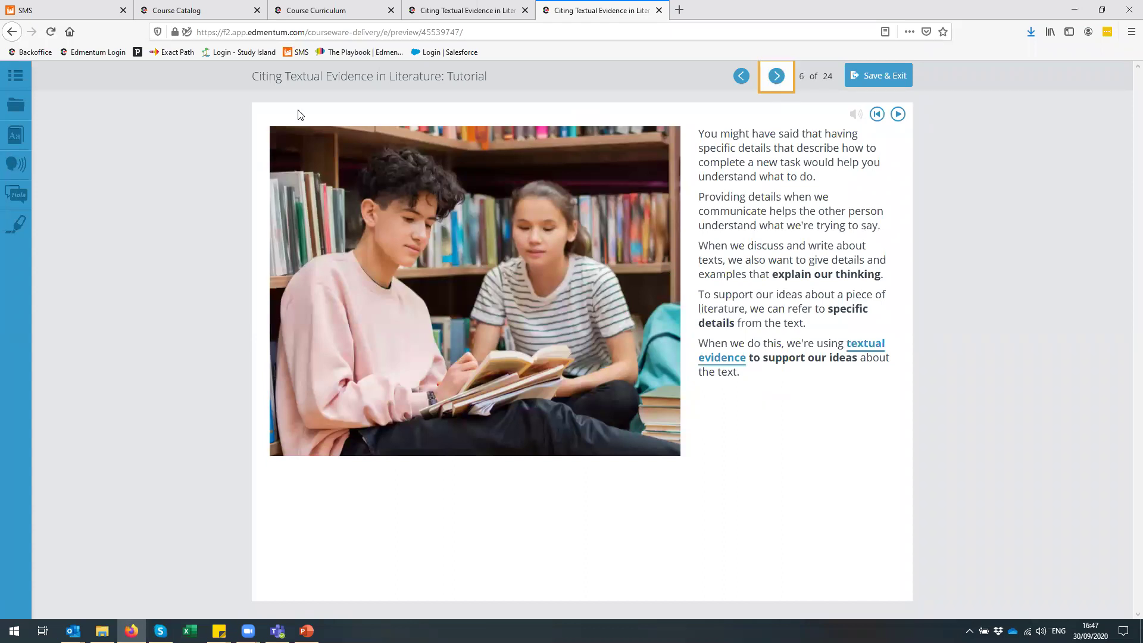
left_click(774, 93)
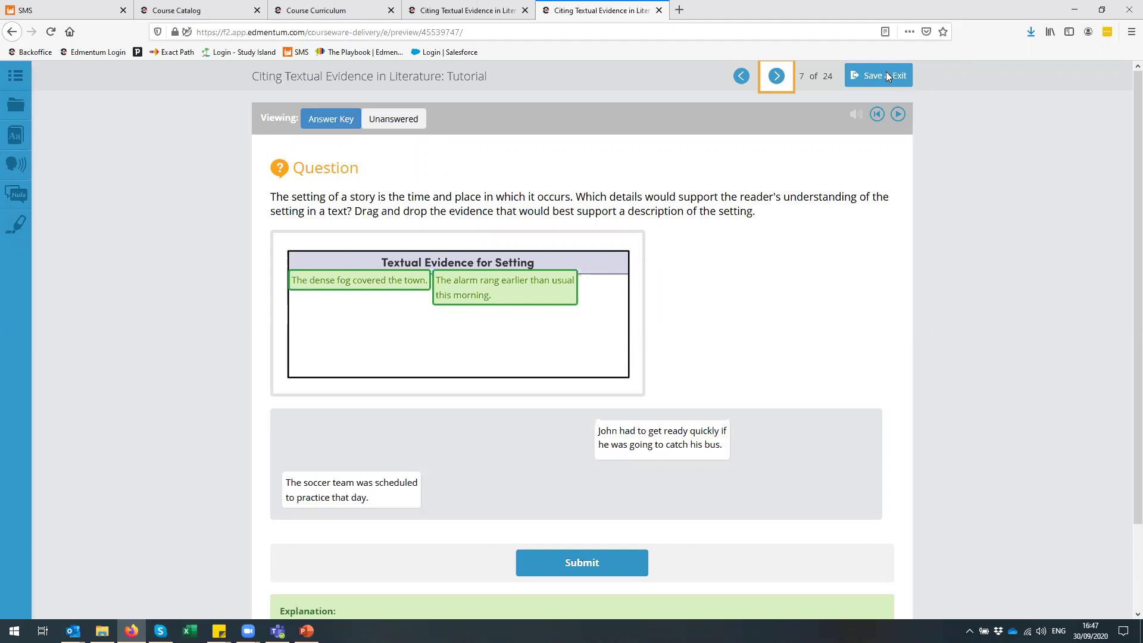
- Try the Resources, Dictionary and Reading Tools panels, then open Translate's language list
left_click(26, 107)
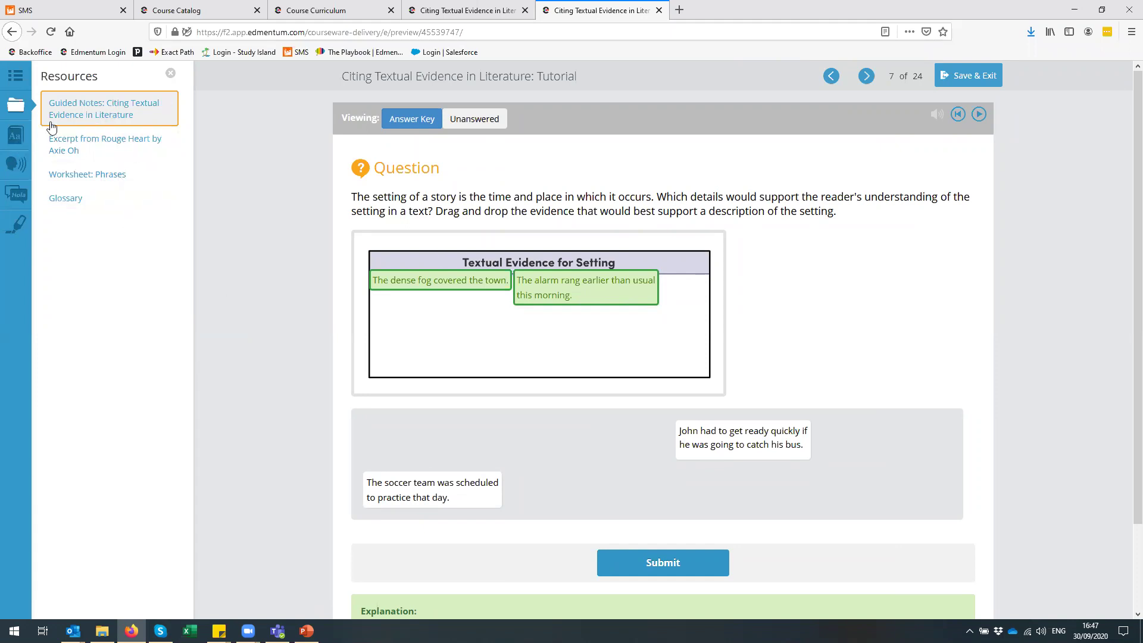
left_click(16, 137)
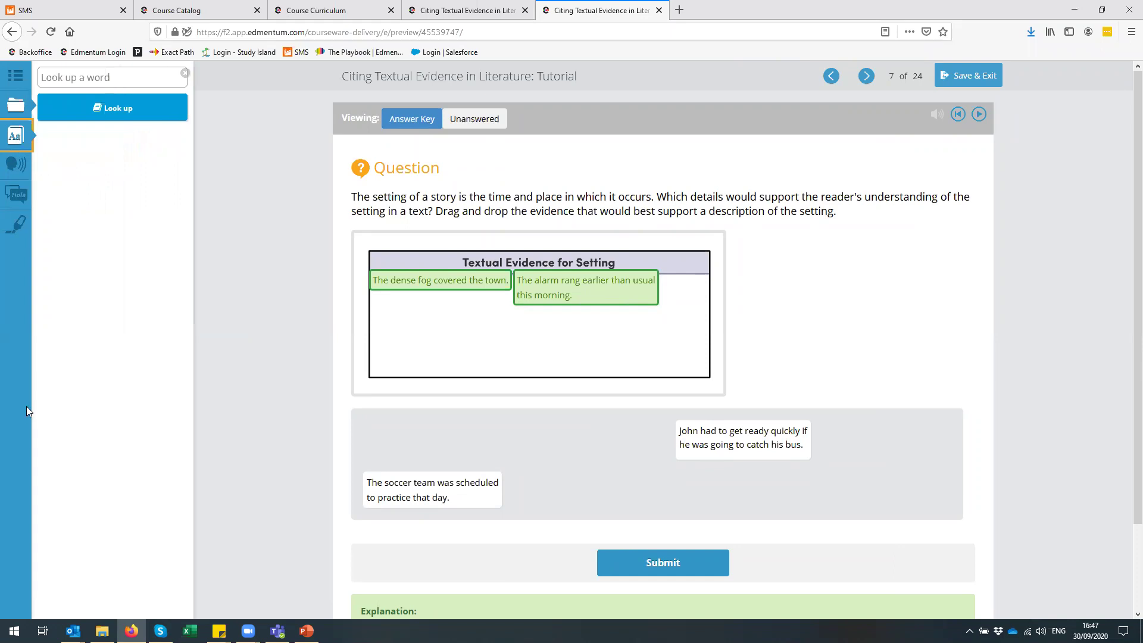
left_click(16, 164)
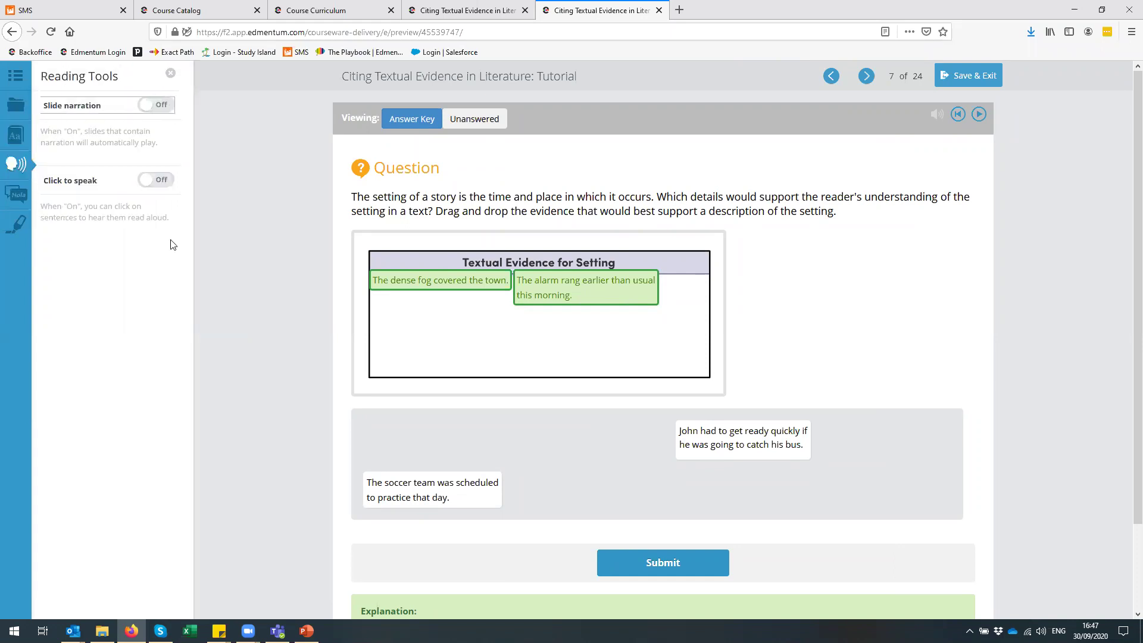
left_click(18, 195)
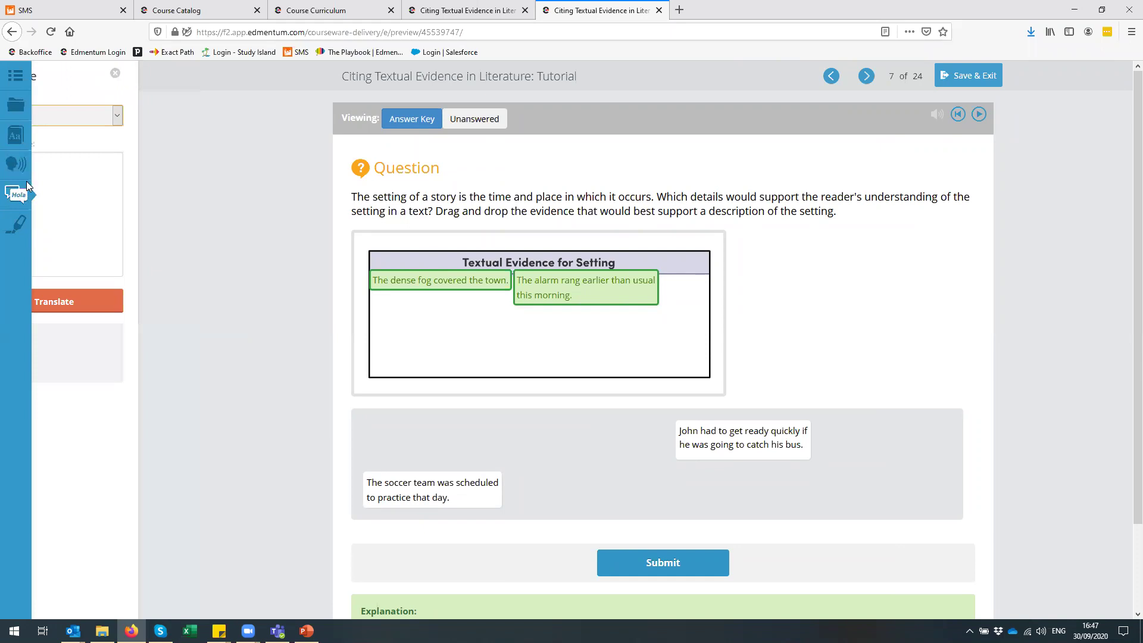
left_click(172, 115)
- Copy the question text into the translator's Words to use box, keeping Spanish
left_click(196, 135)
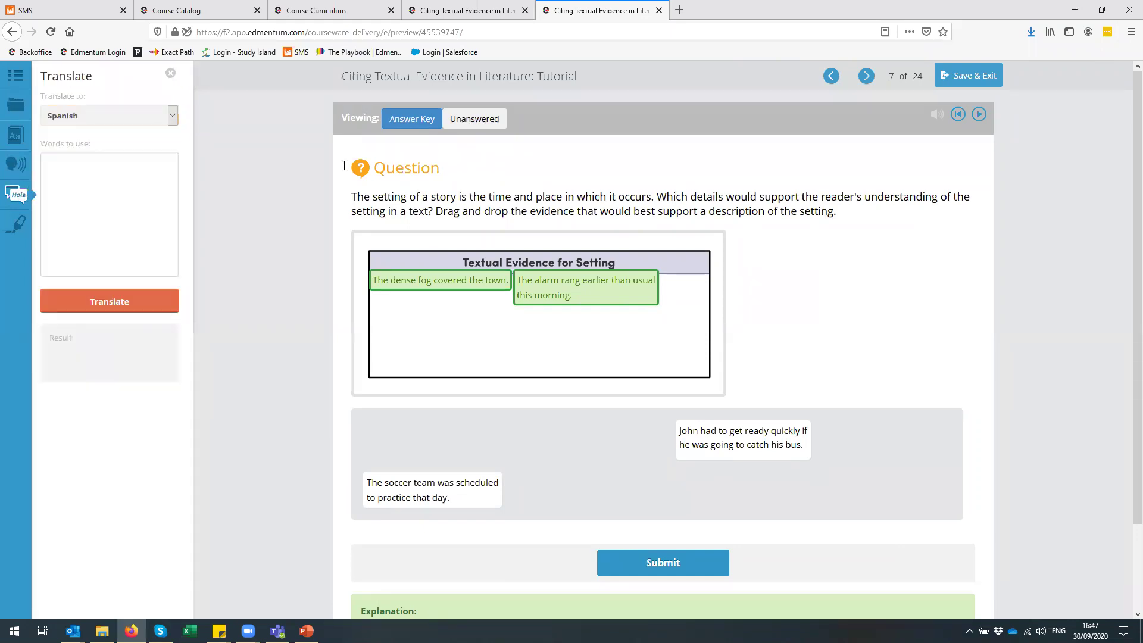
left_click_drag(357, 196, 876, 217)
key("ctrl+c")
right_click(789, 210)
left_click(816, 216)
right_click(99, 173)
left_click(123, 220)
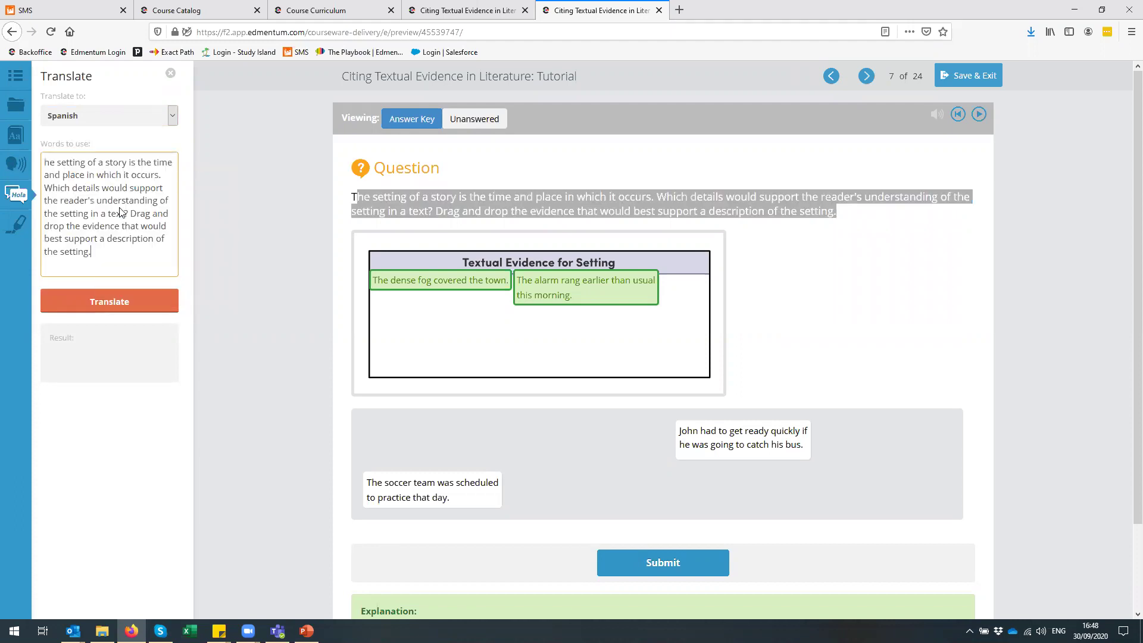
- Translate the pasted question into Spanish, then close the translation panel
left_click(133, 113)
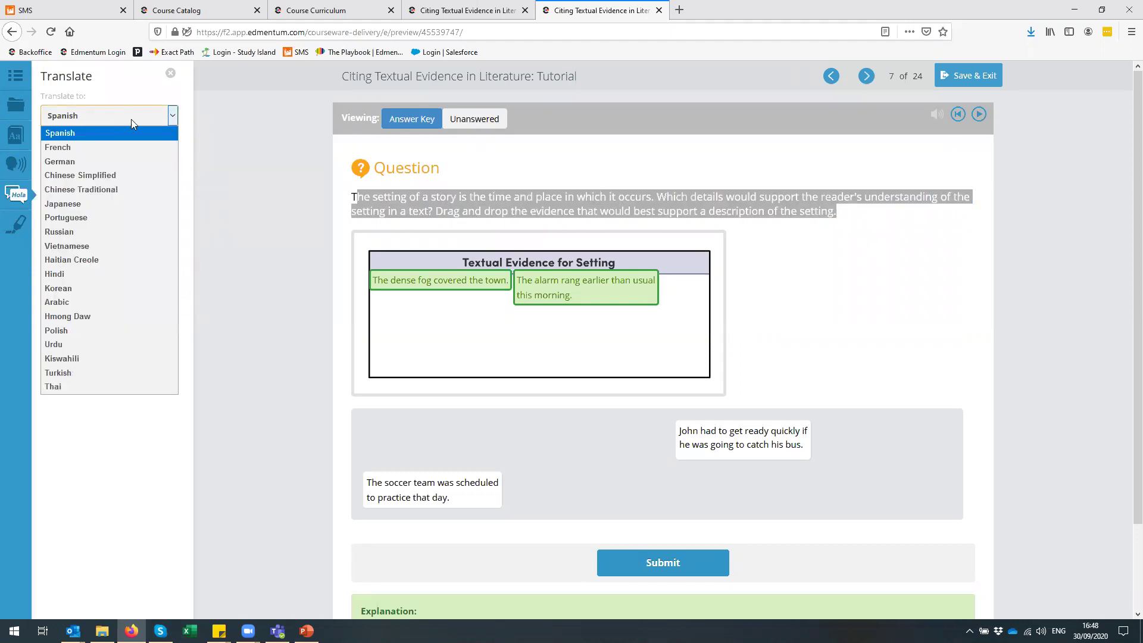
left_click(105, 133)
left_click(109, 302)
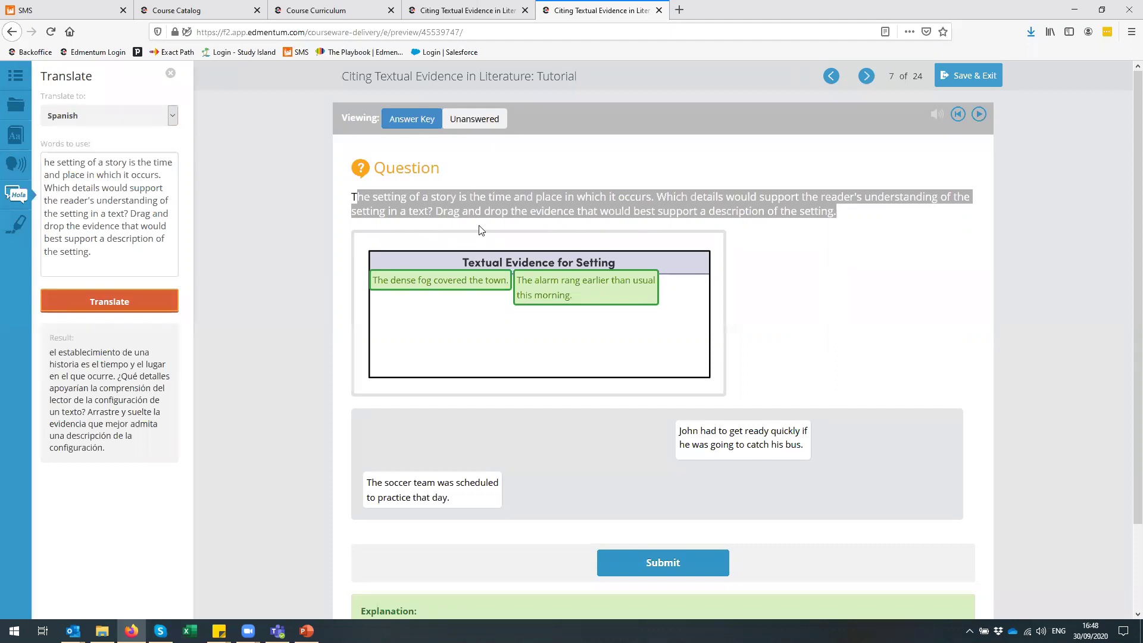
left_click(170, 76)
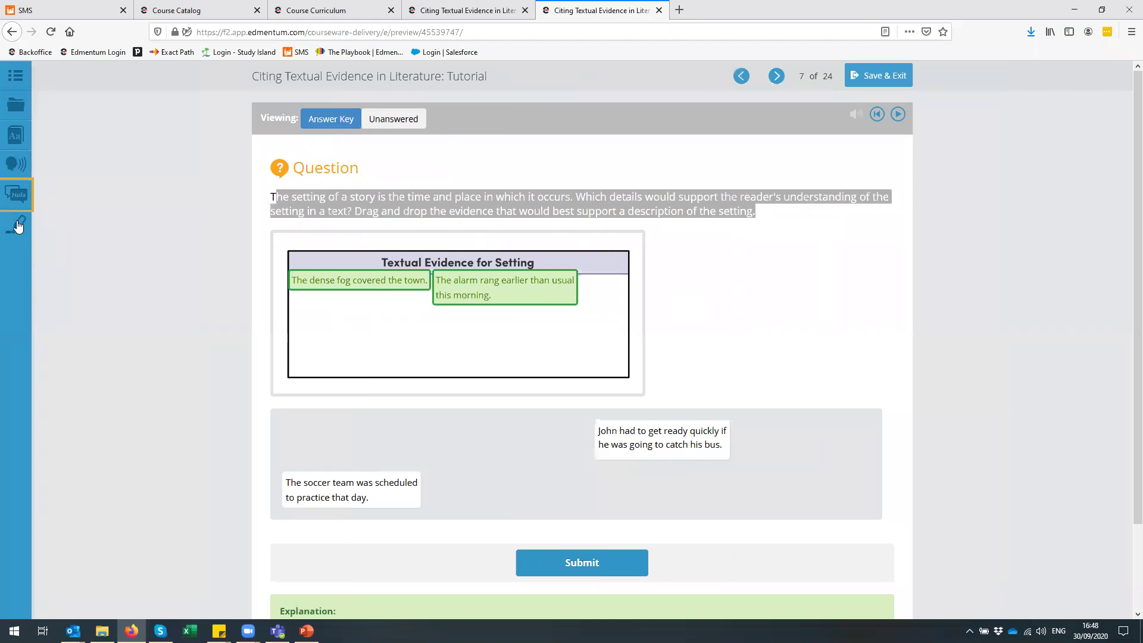
- Open and close the Highlighter tool and deselect the question text
left_click(17, 225)
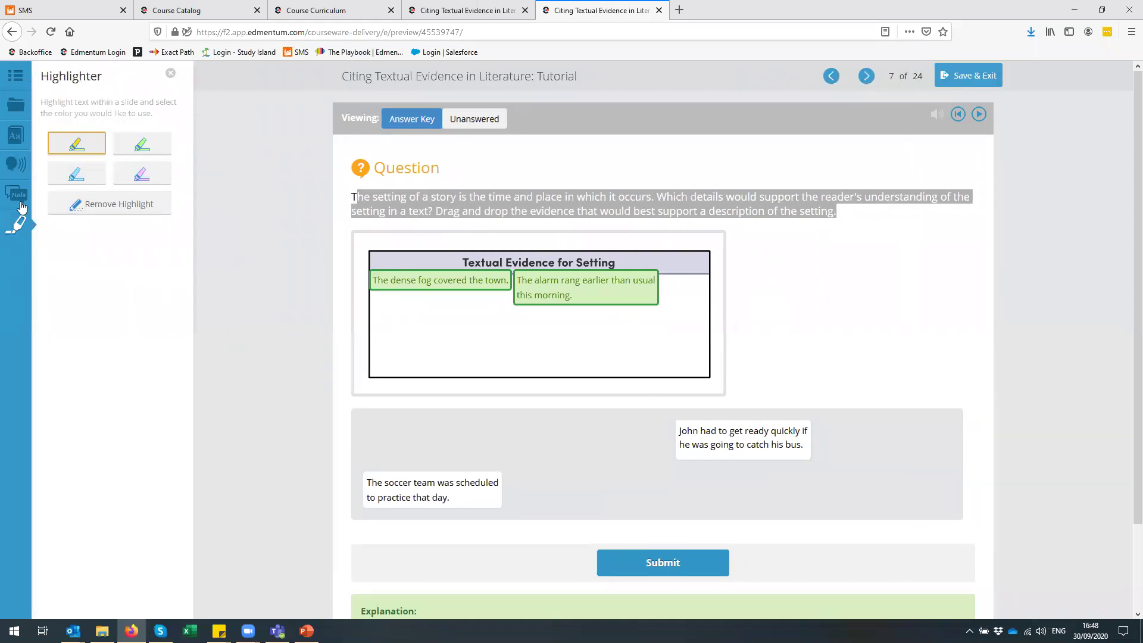
left_click(170, 74)
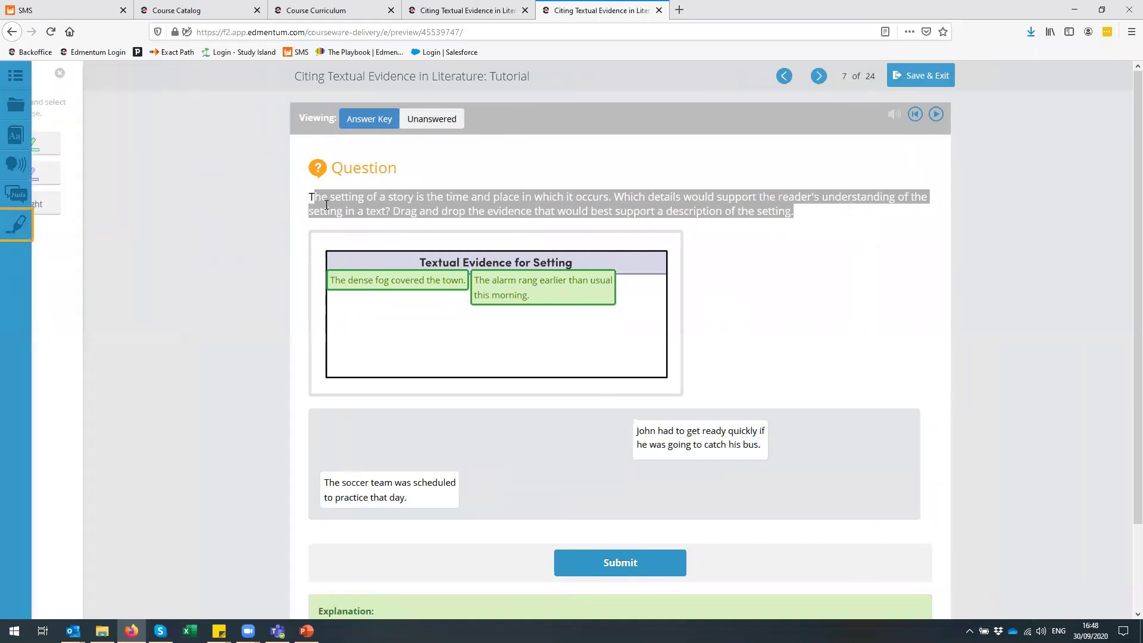
left_click(293, 196)
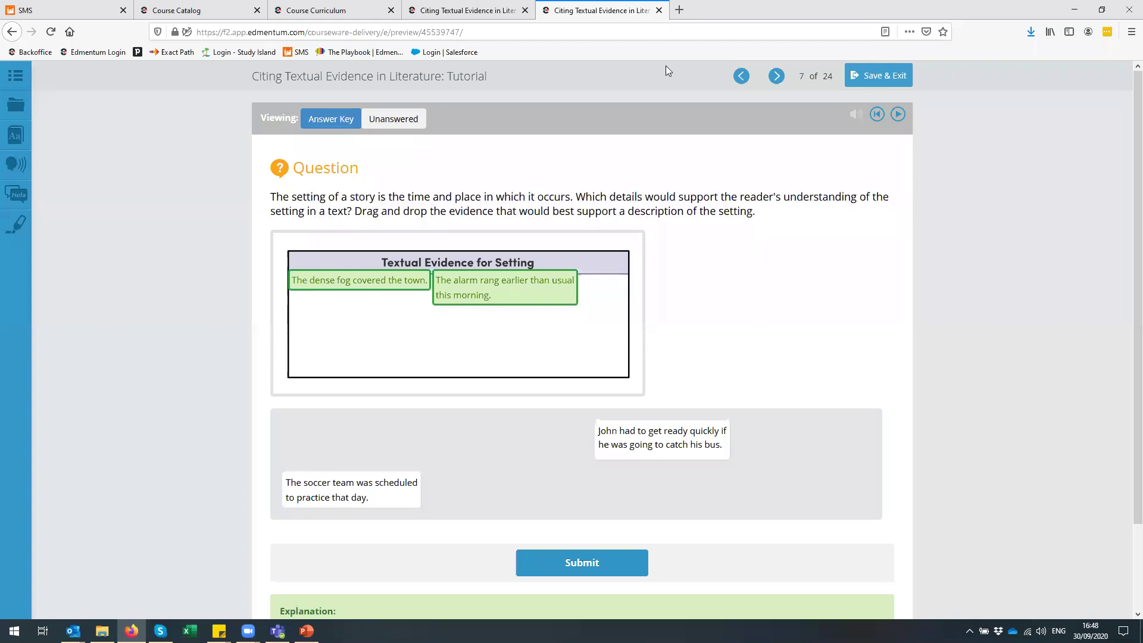
- Advance to slide 9, Finding Textual Evidence, and switch to the mastery test preview
left_click(776, 75)
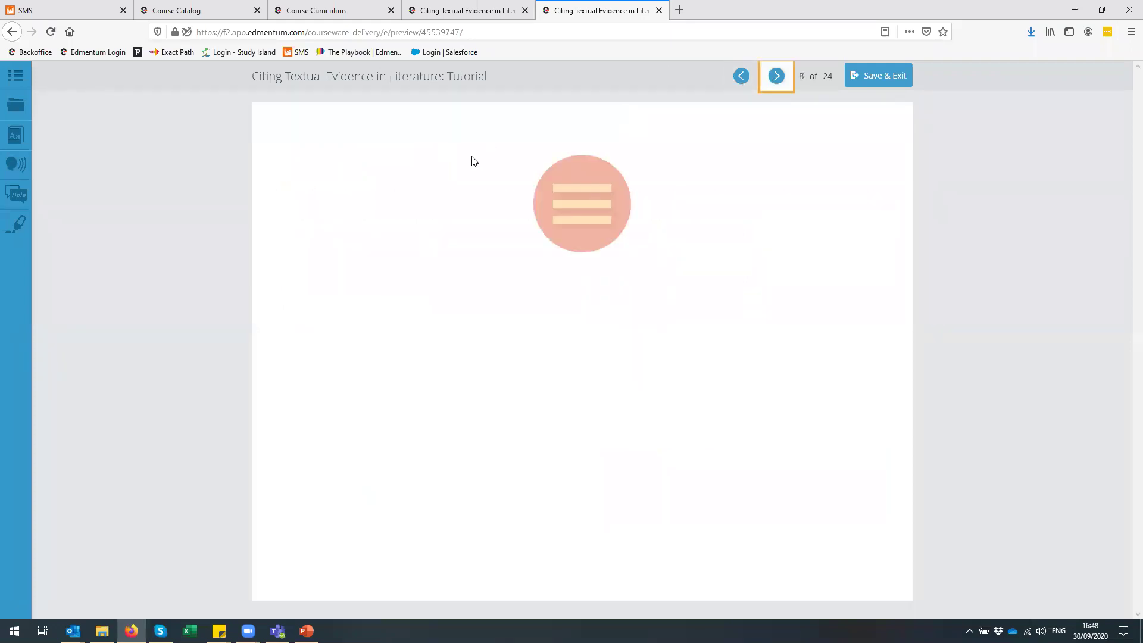
left_click(778, 77)
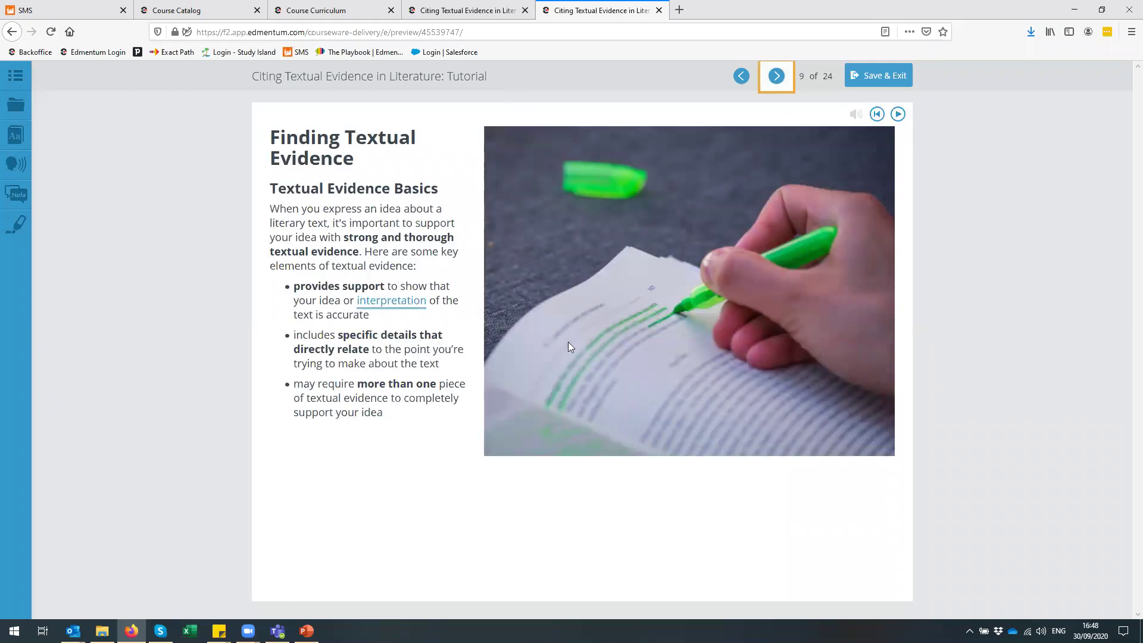
left_click(486, 14)
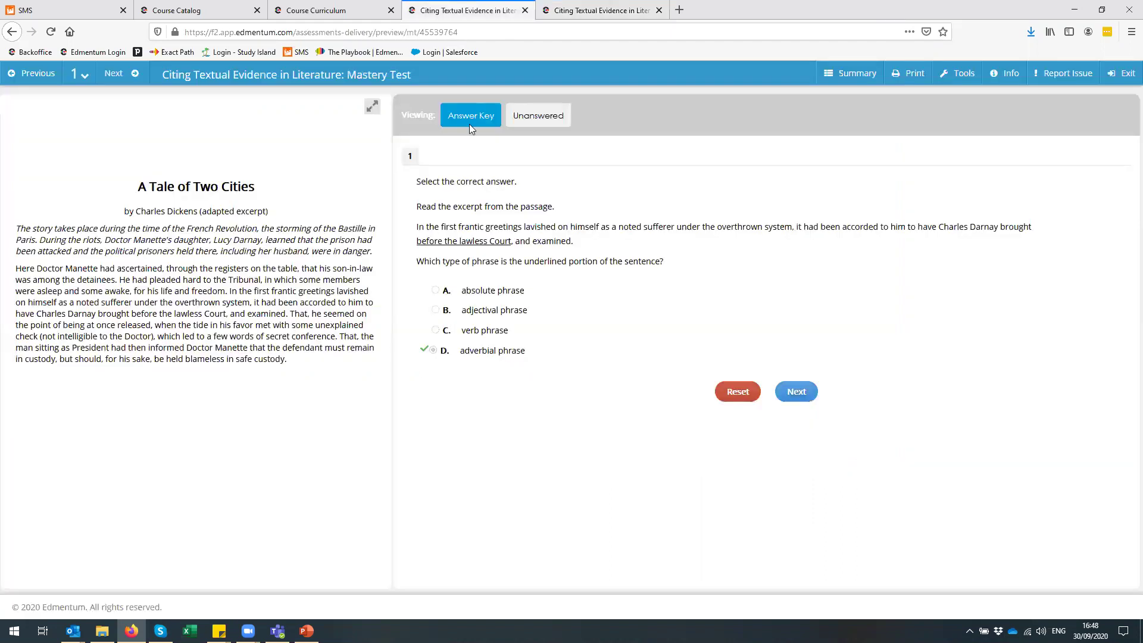
- Save question 1's answer, view the 20-question grid, and return to the English 10 curriculum
left_click(598, 9)
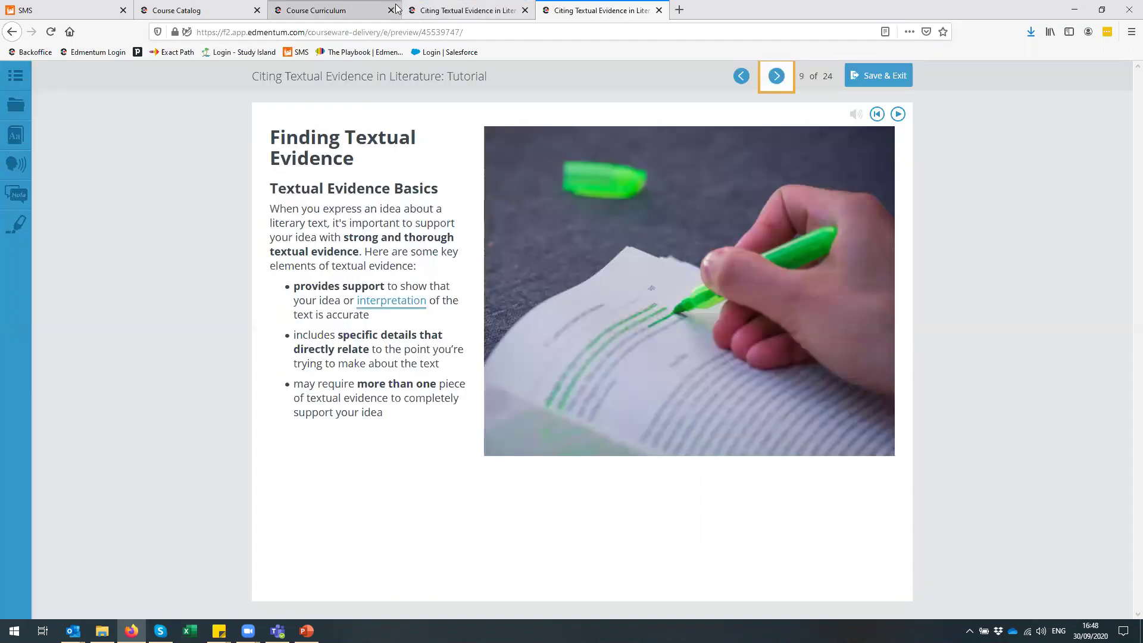
left_click(466, 8)
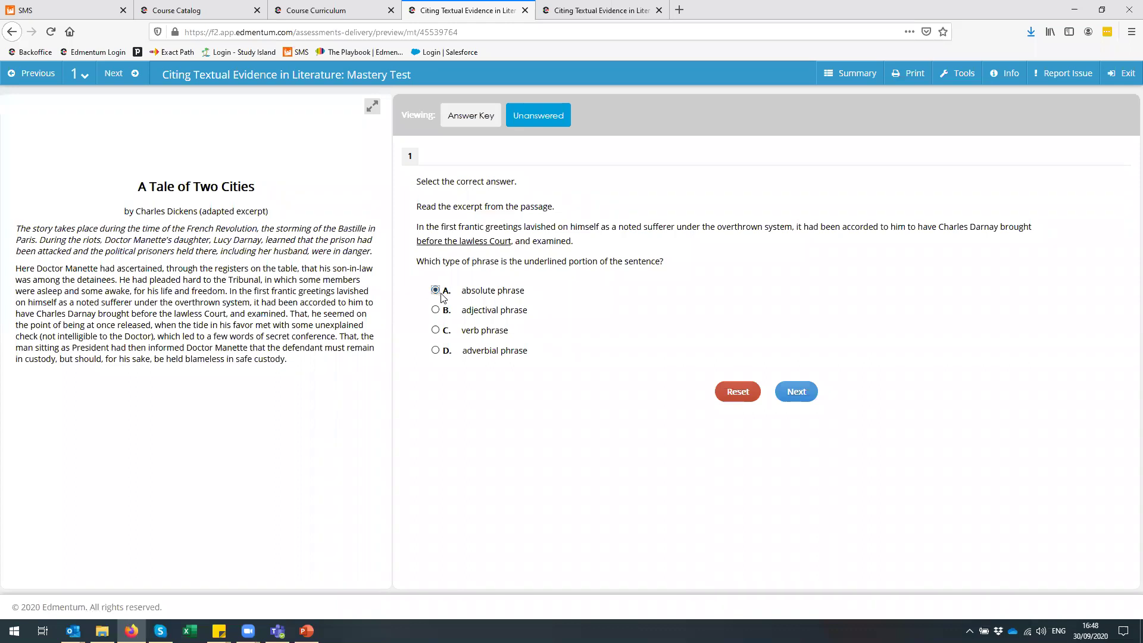
left_click(798, 398)
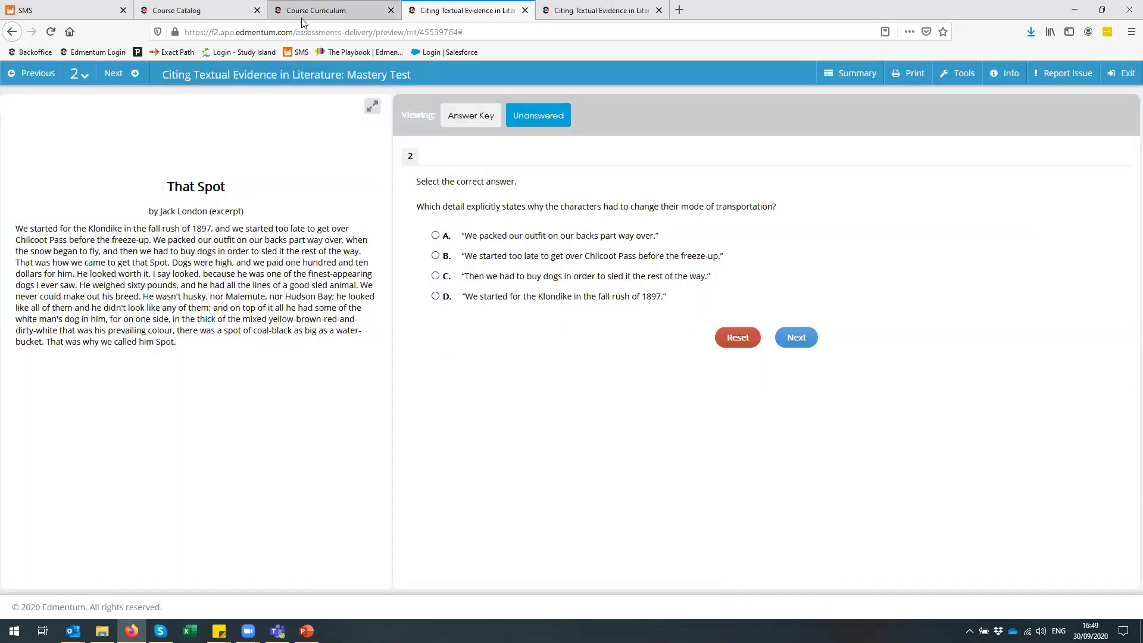
left_click(79, 74)
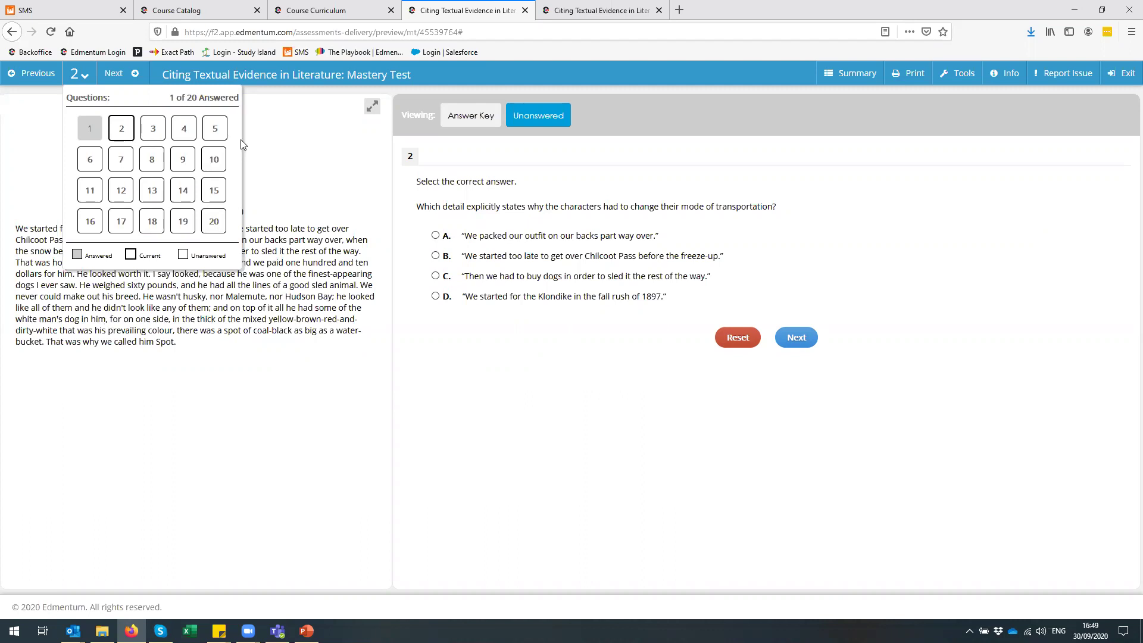
left_click(307, 6)
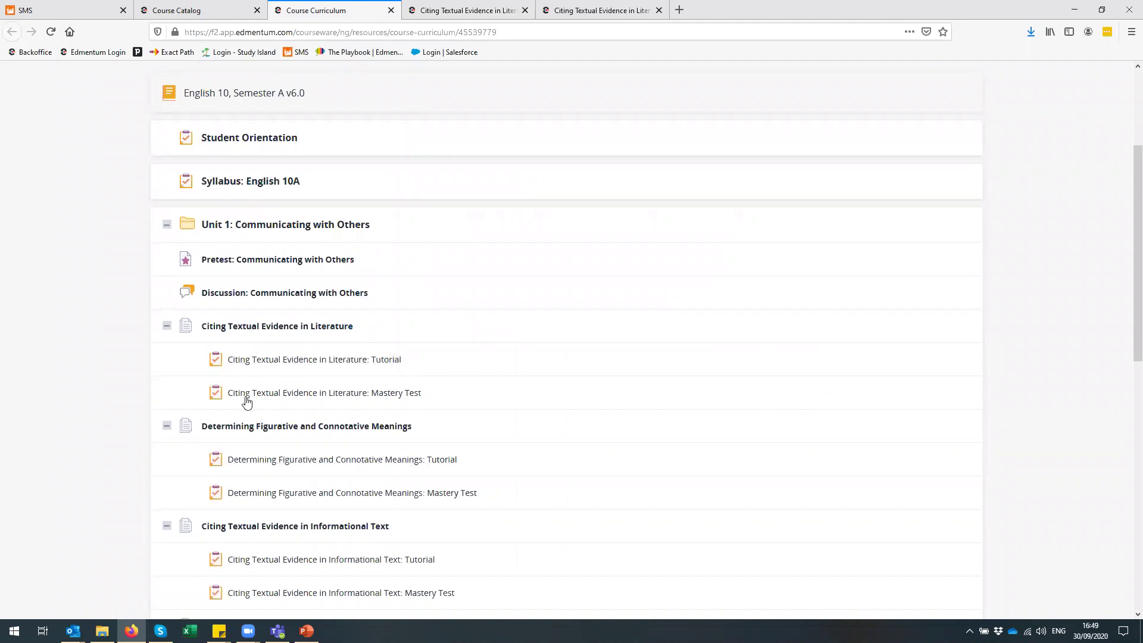
- Scroll the English 10A outline and open the Unit Activity: Communicating with Others preview
scroll(283, 432, "down", 8)
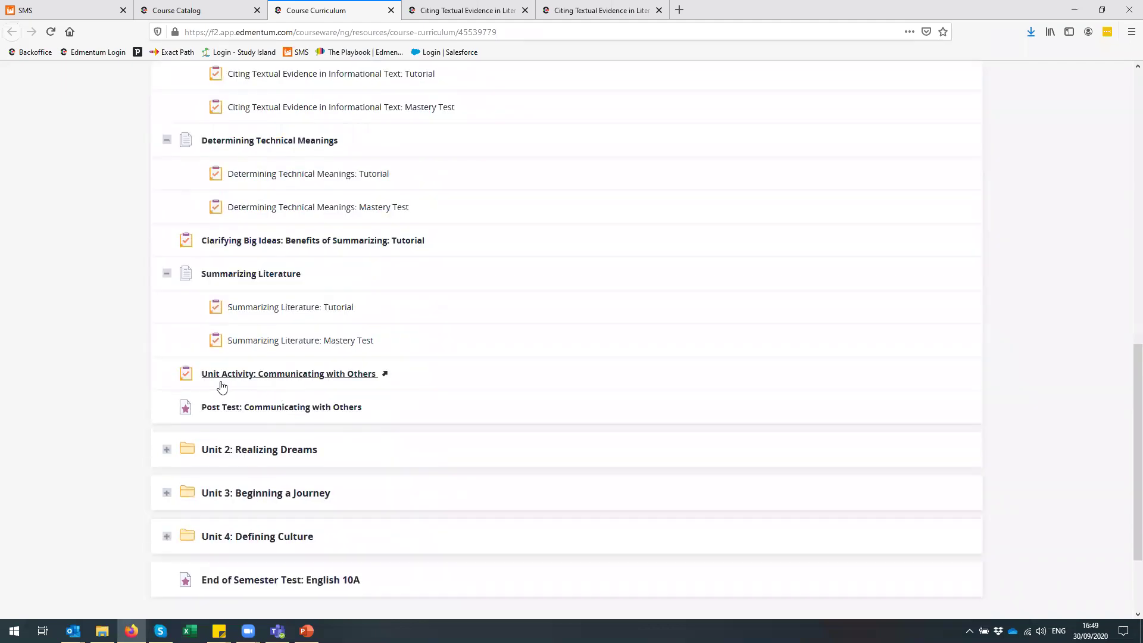
left_click(388, 374)
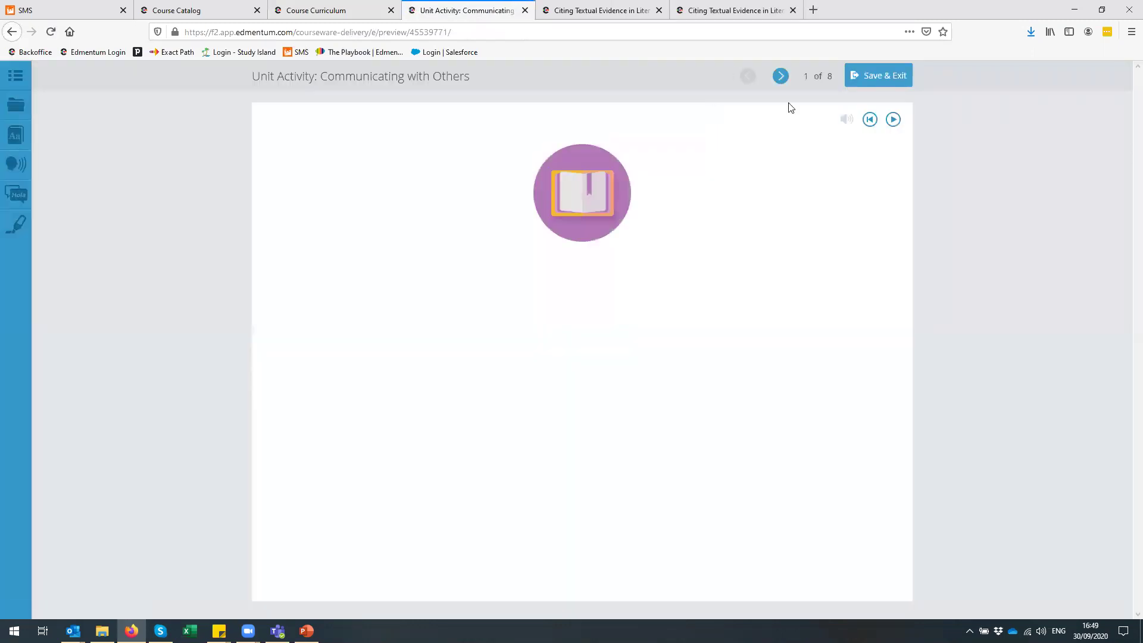
- Page through the strategies, excerpt and Scoring slides to slide 7 of 8
left_click(781, 76)
left_click(781, 76)
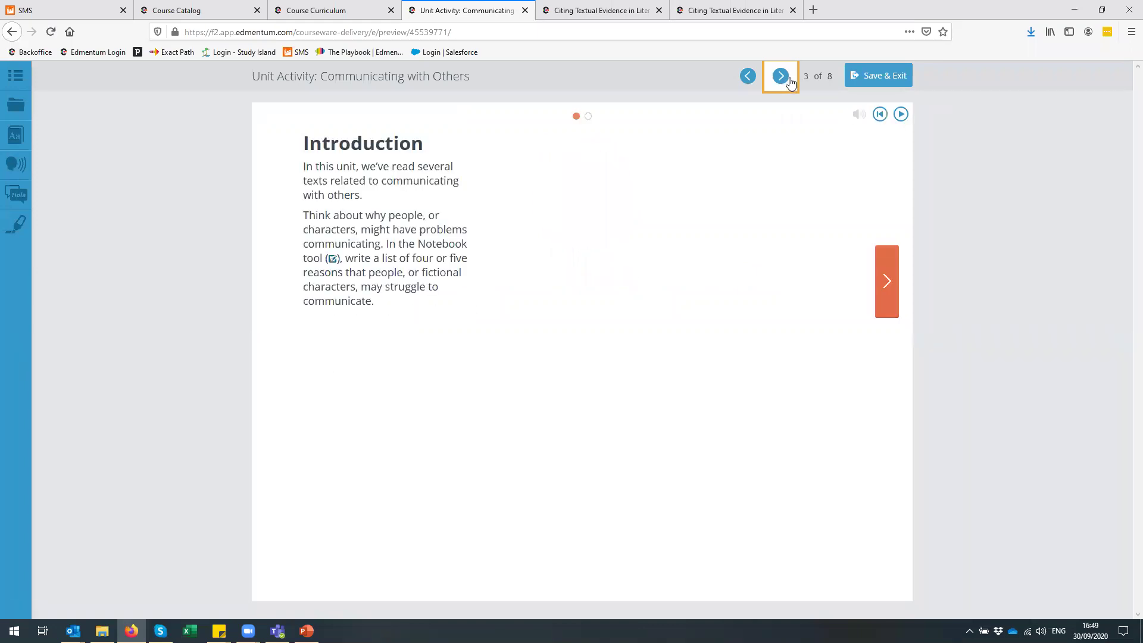
left_click(782, 77)
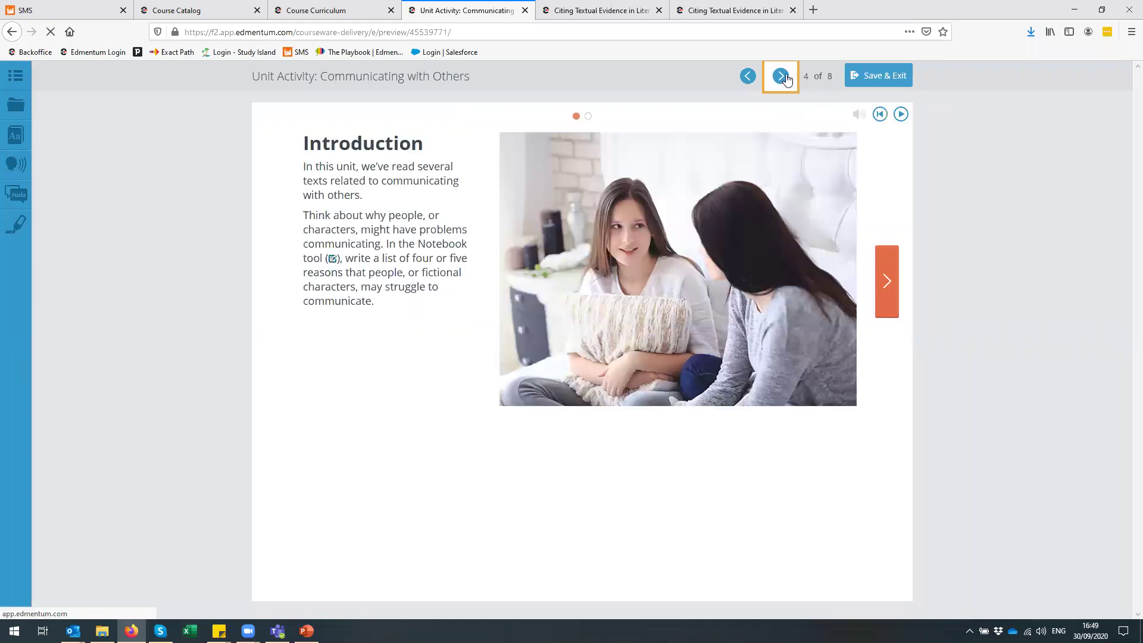
left_click(786, 77)
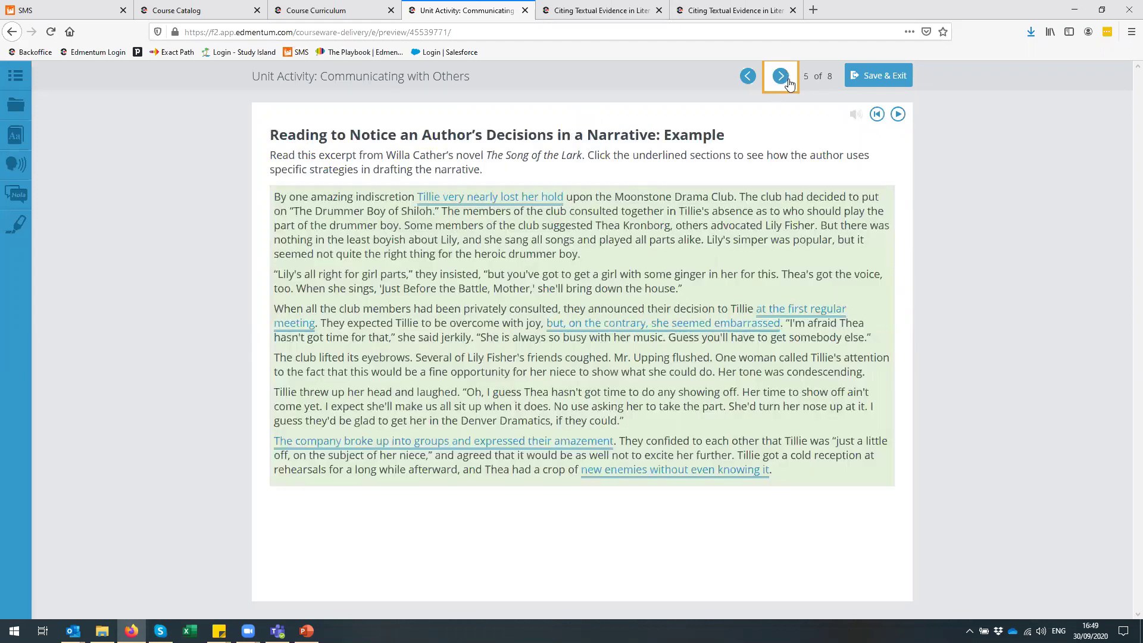
left_click(785, 79)
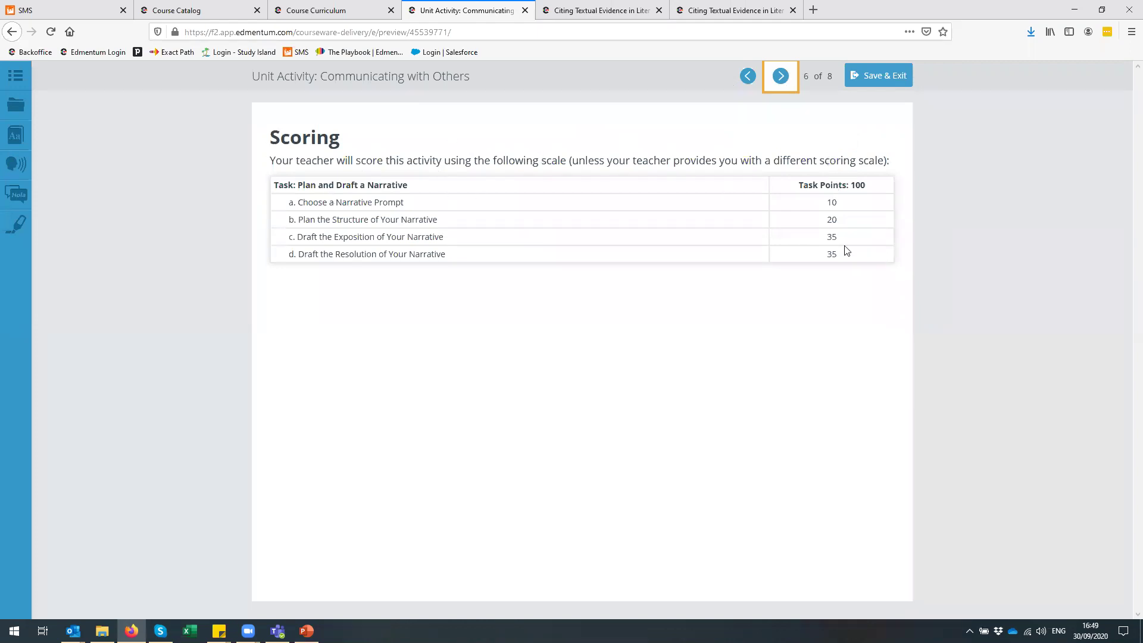
left_click(781, 77)
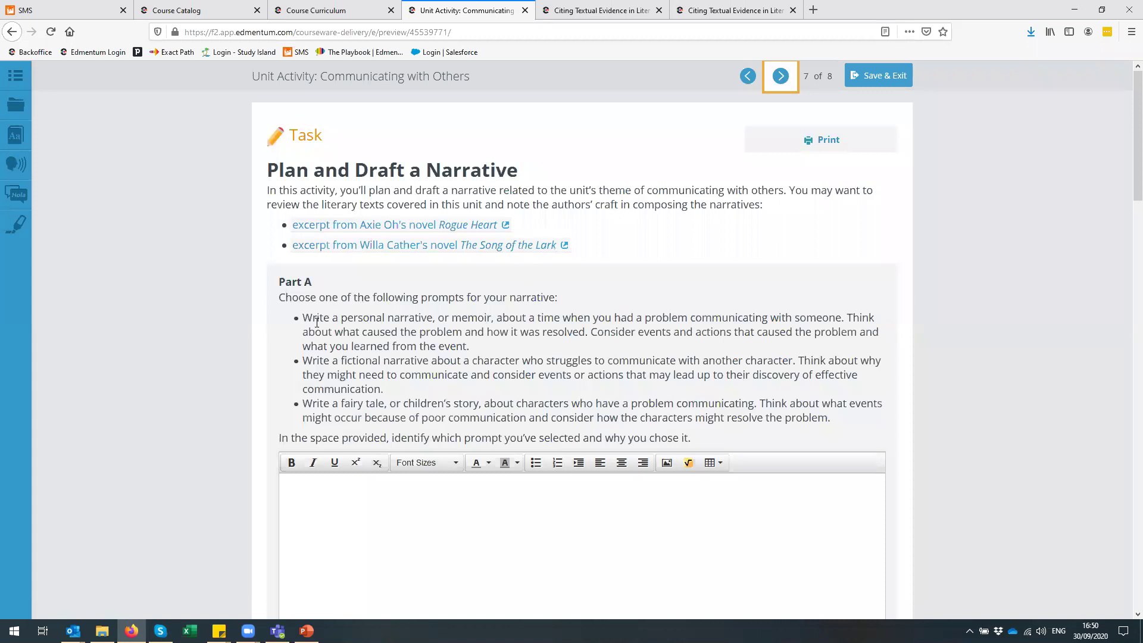
scroll(374, 278, "down", 2)
scroll(307, 223, "up", 2)
scroll(305, 214, "down", 2)
left_click(327, 462)
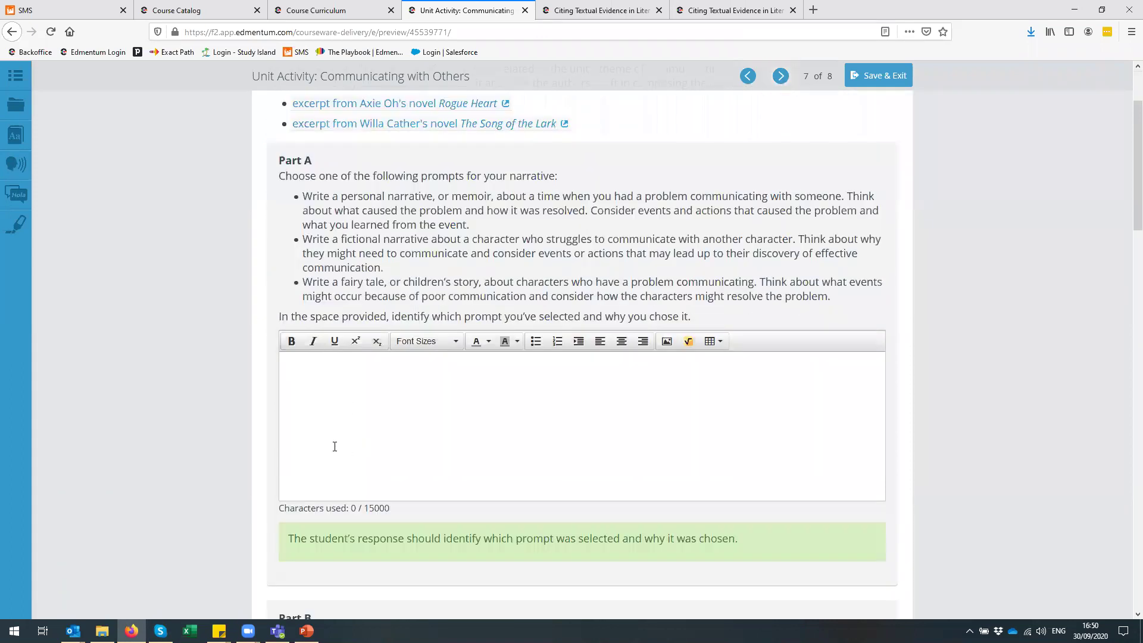
scroll(326, 443, "down", 3)
scroll(314, 442, "down", 1)
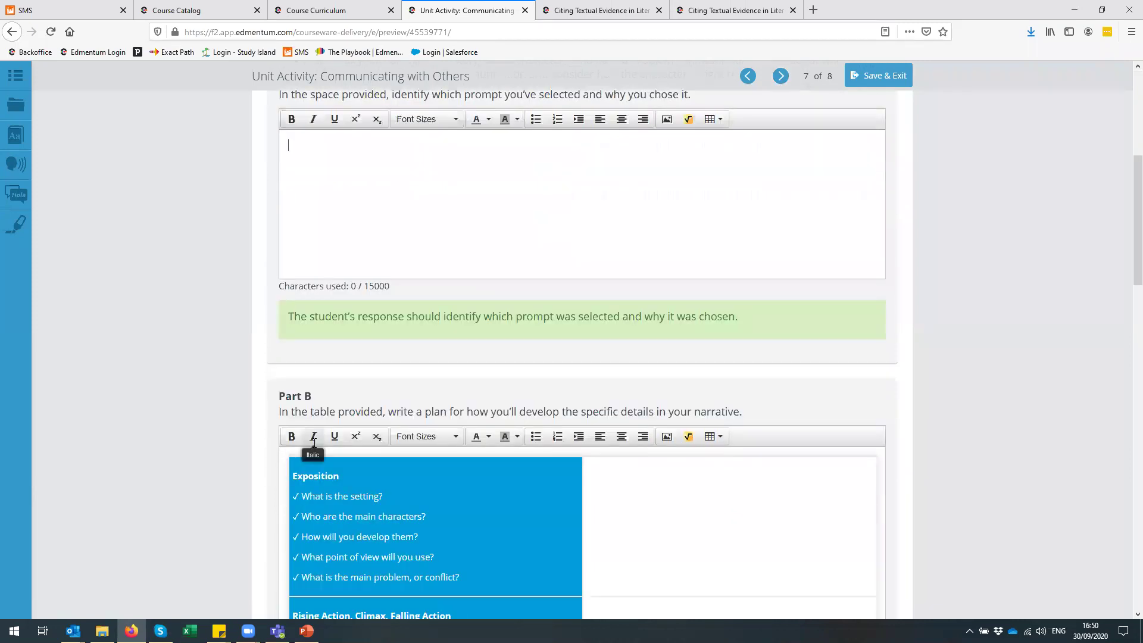
scroll(310, 446, "down", 1)
scroll(299, 443, "up", 3)
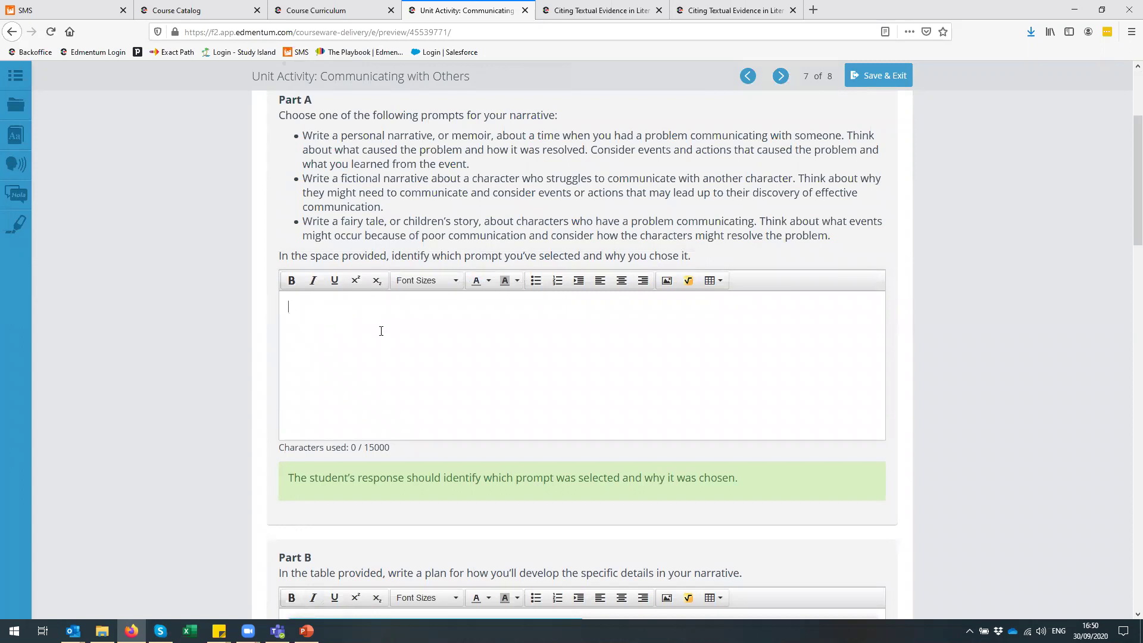
scroll(332, 399, "down", 7)
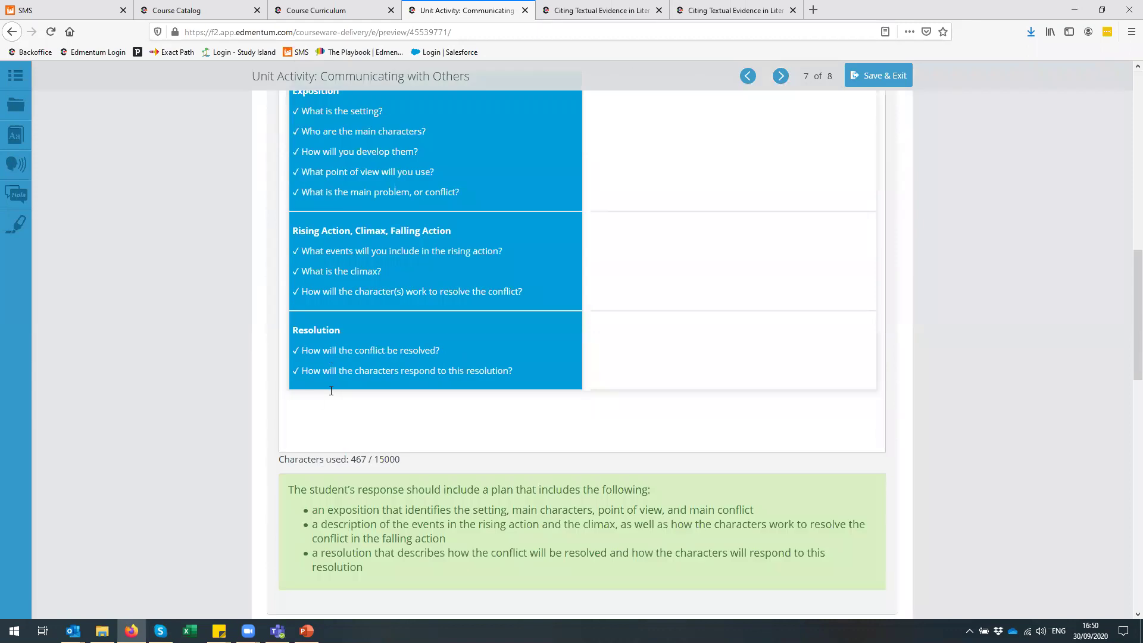
scroll(322, 402, "down", 5)
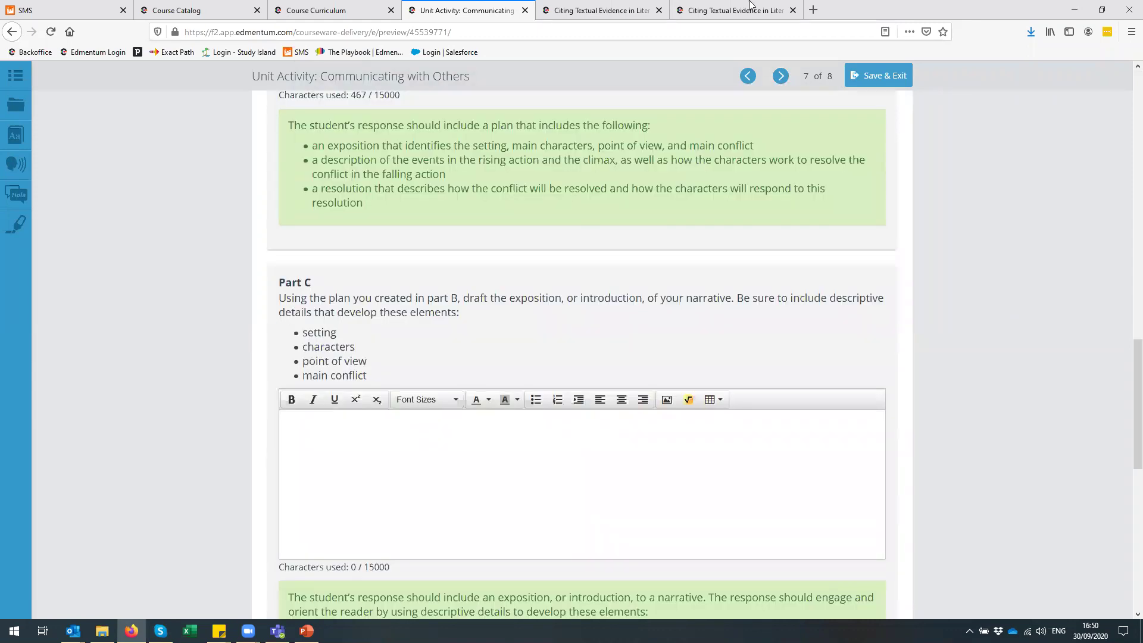
- Close the Unit Activity preview tab and scroll back to the top of the curriculum
left_click(525, 11)
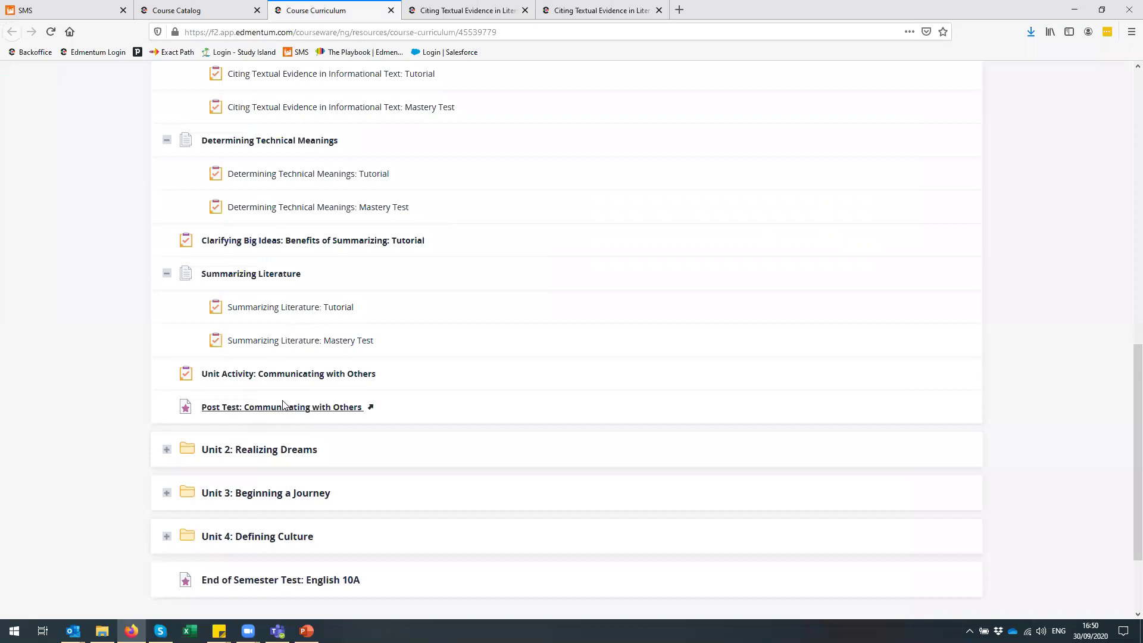
scroll(257, 437, "up", 3)
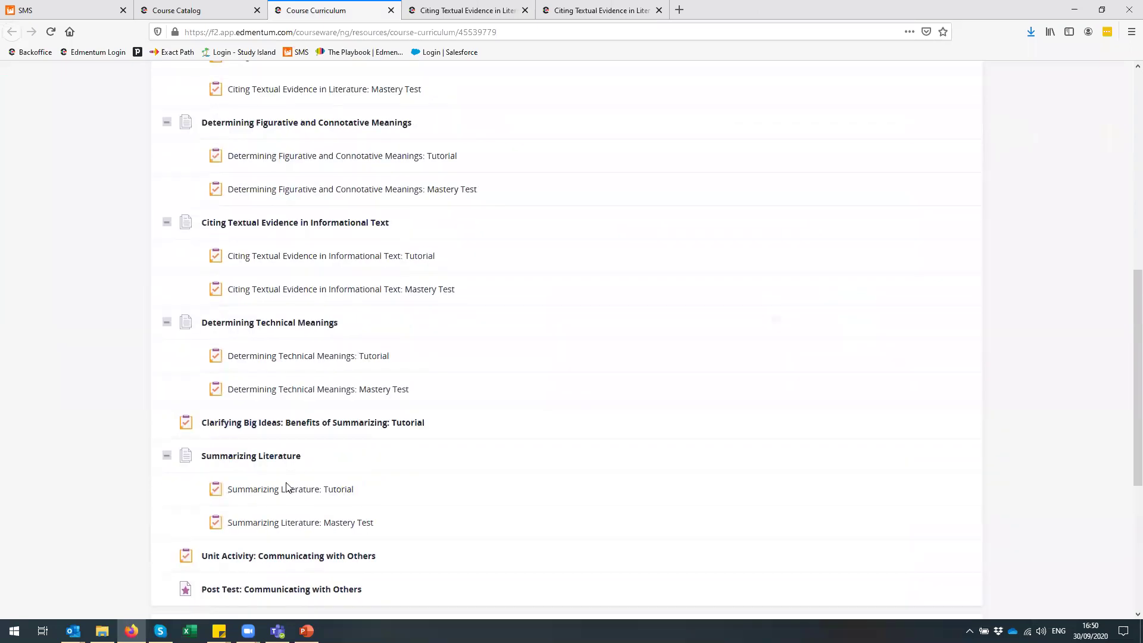
scroll(186, 459, "down", 2)
scroll(190, 298, "up", 5)
scroll(184, 221, "up", 2)
- Collapse Unit 1, expand and collapse Unit 2: Realizing Dreams, then re-expand Unit 1
left_click(167, 228)
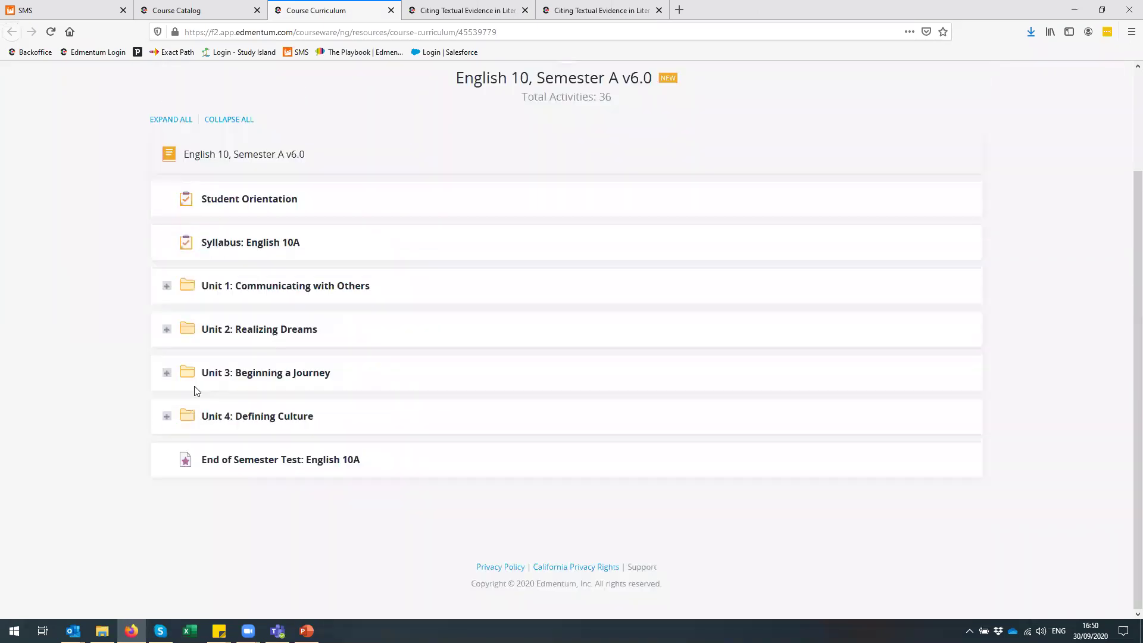
left_click(168, 332)
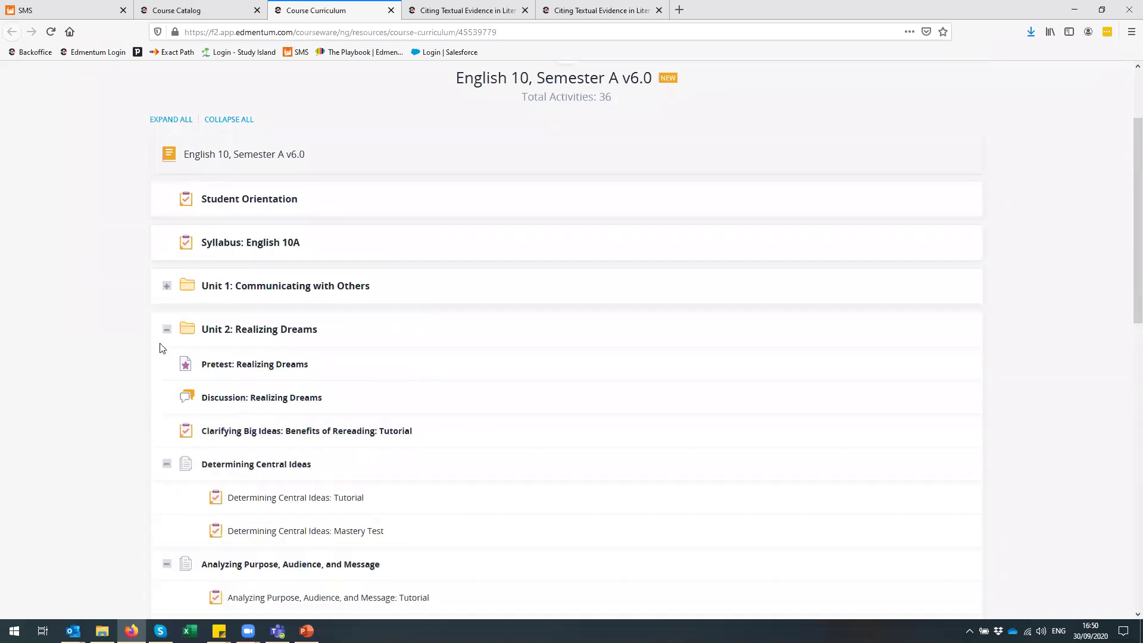
scroll(194, 381, "down", 2)
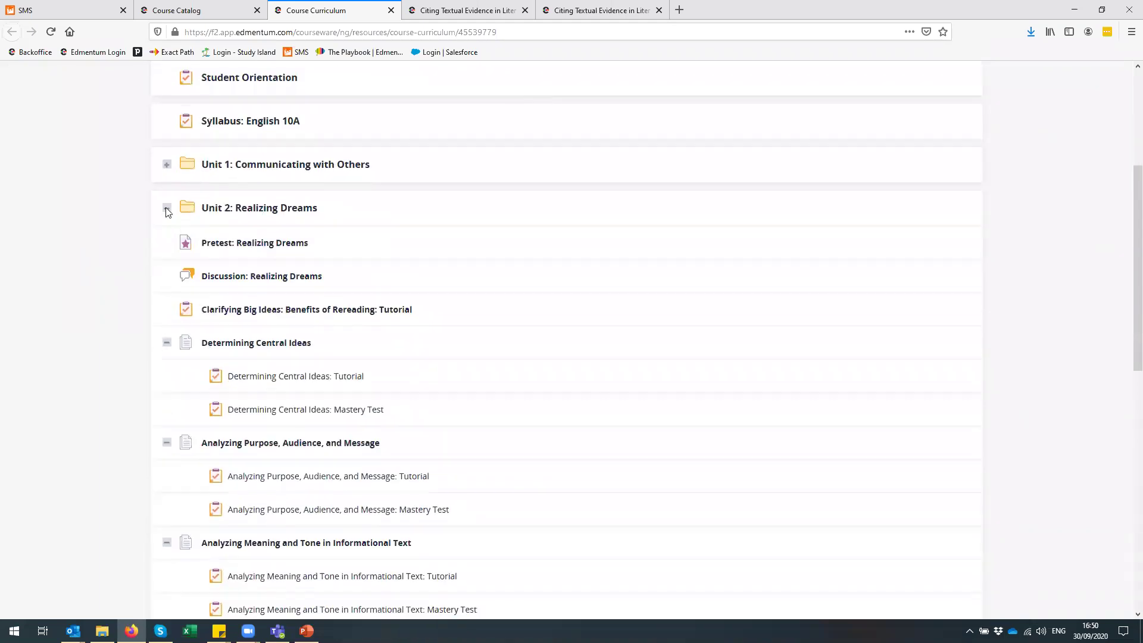
left_click(167, 209)
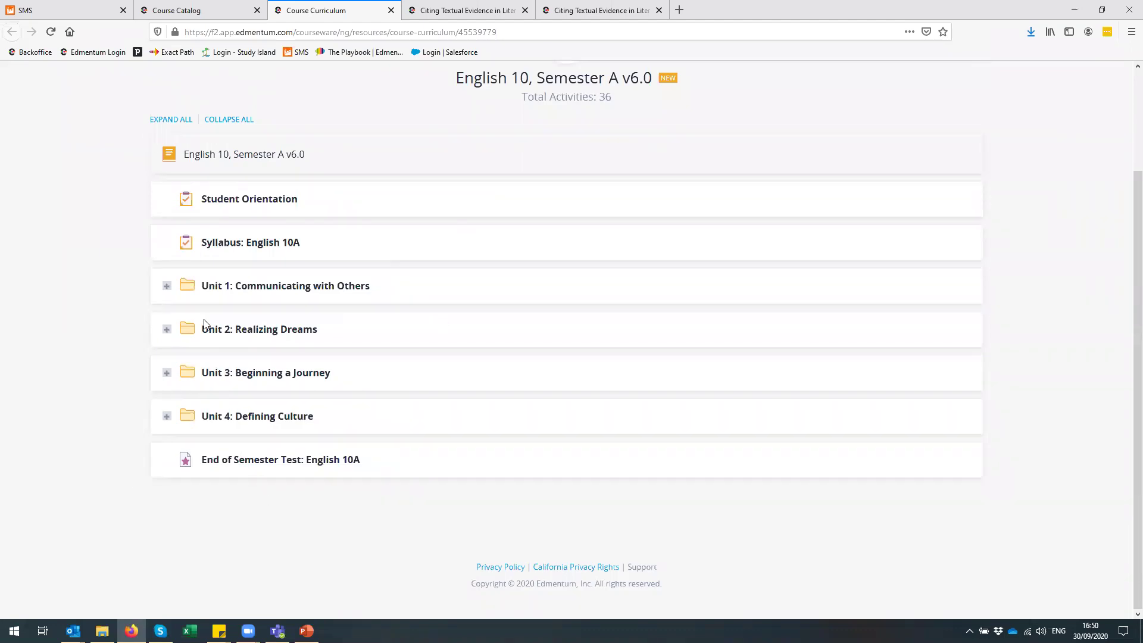
left_click(167, 287)
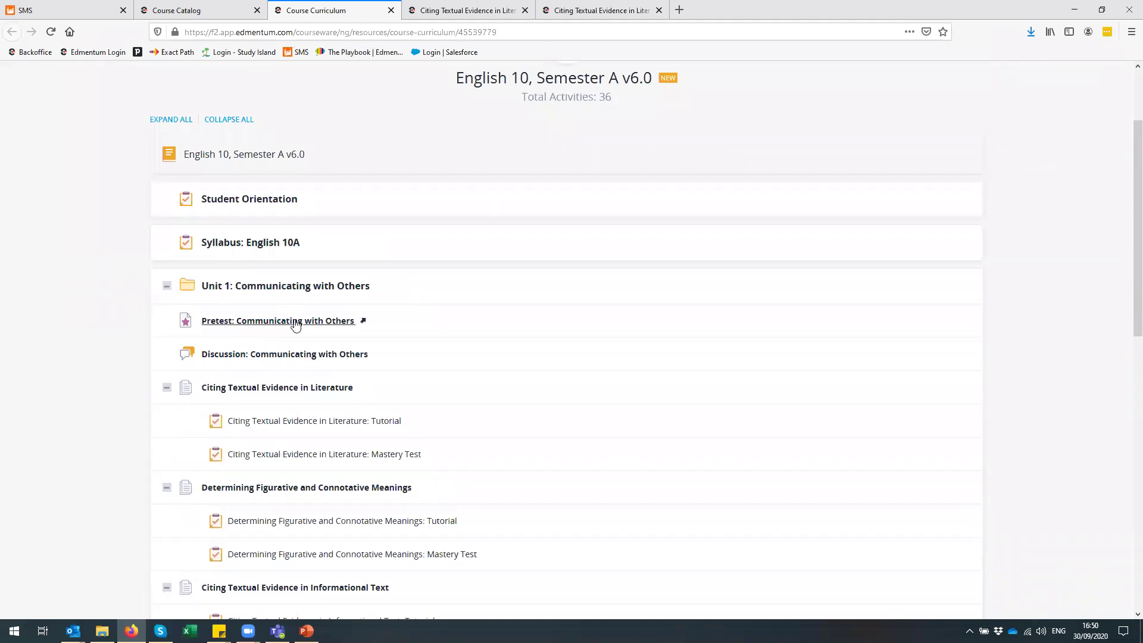
scroll(327, 324, "down", 2)
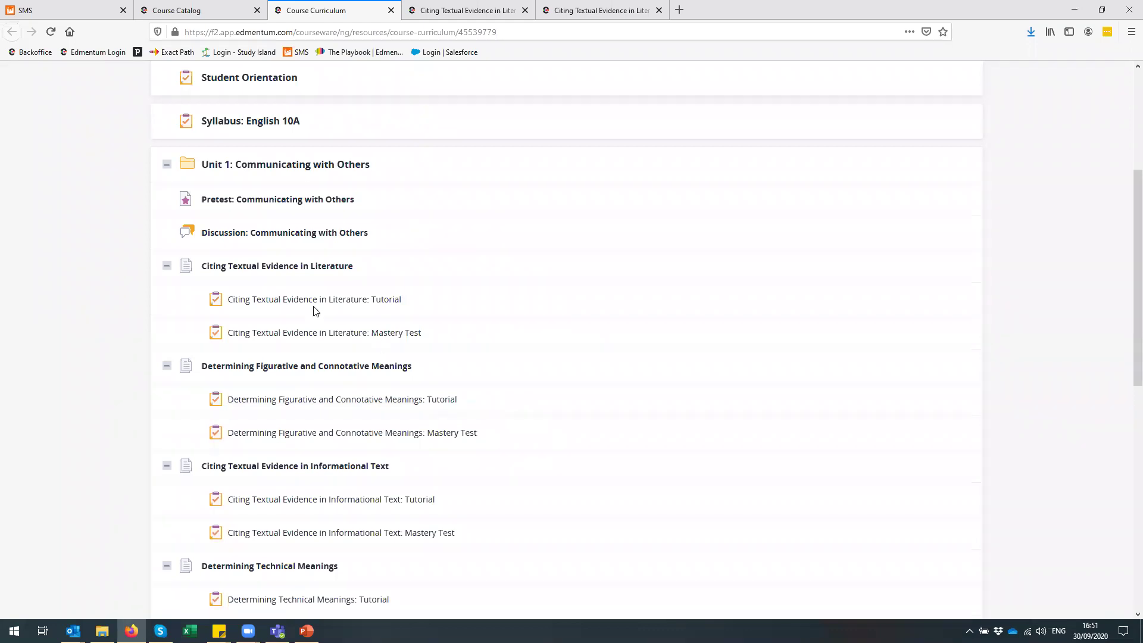
- Browse the Southern HS Courses catalog's Plato course list and open the main navigation menu
left_click(202, 11)
scroll(480, 316, "up", 10)
scroll(482, 315, "down", 3)
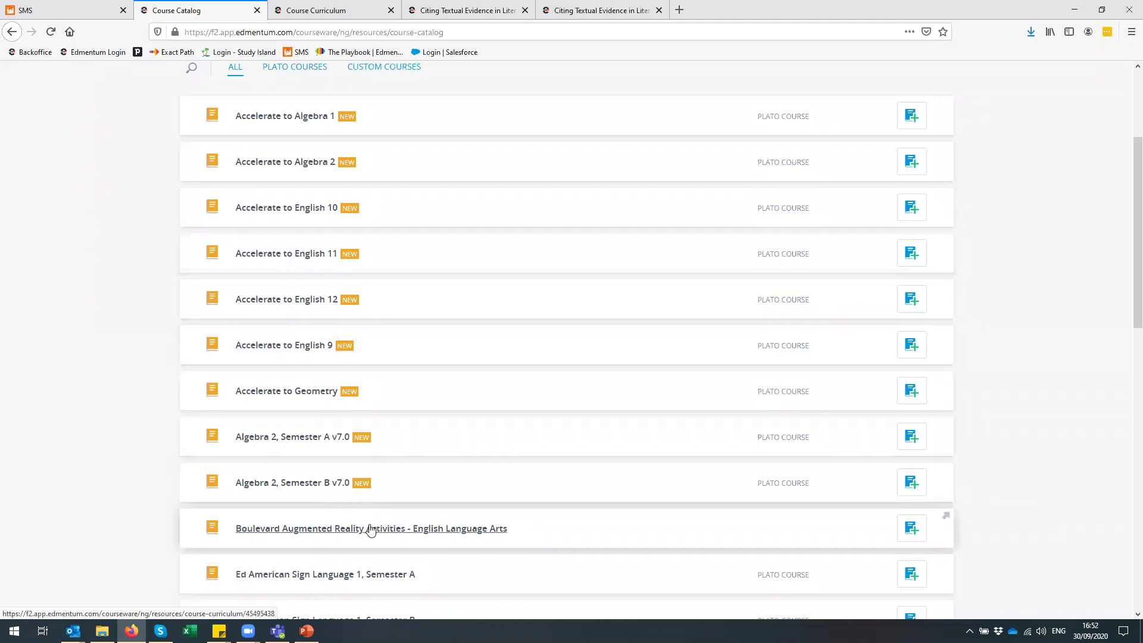
scroll(295, 515, "up", 3)
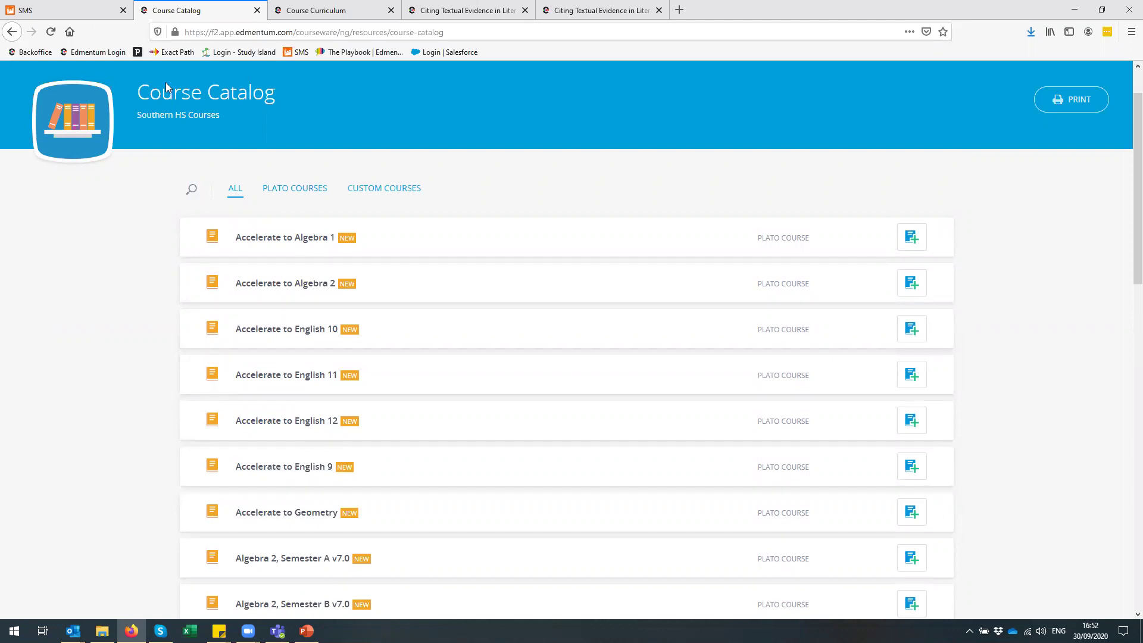
scroll(108, 113, "up", 2)
left_click(52, 99)
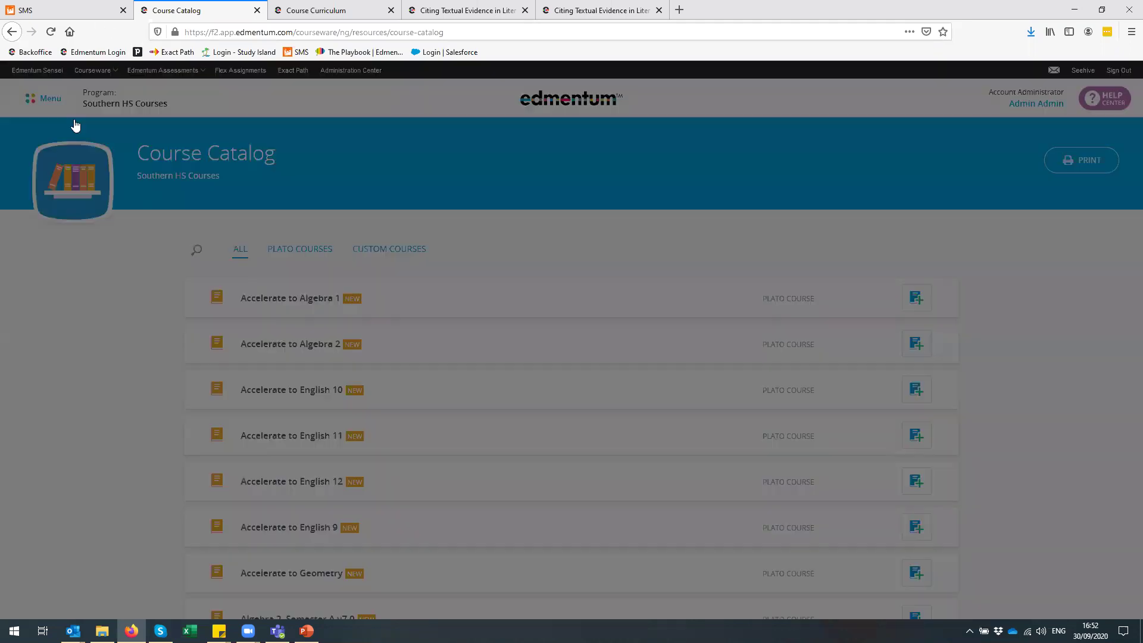
- Go to the Manage Courses page and scroll through its course list
left_click(89, 156)
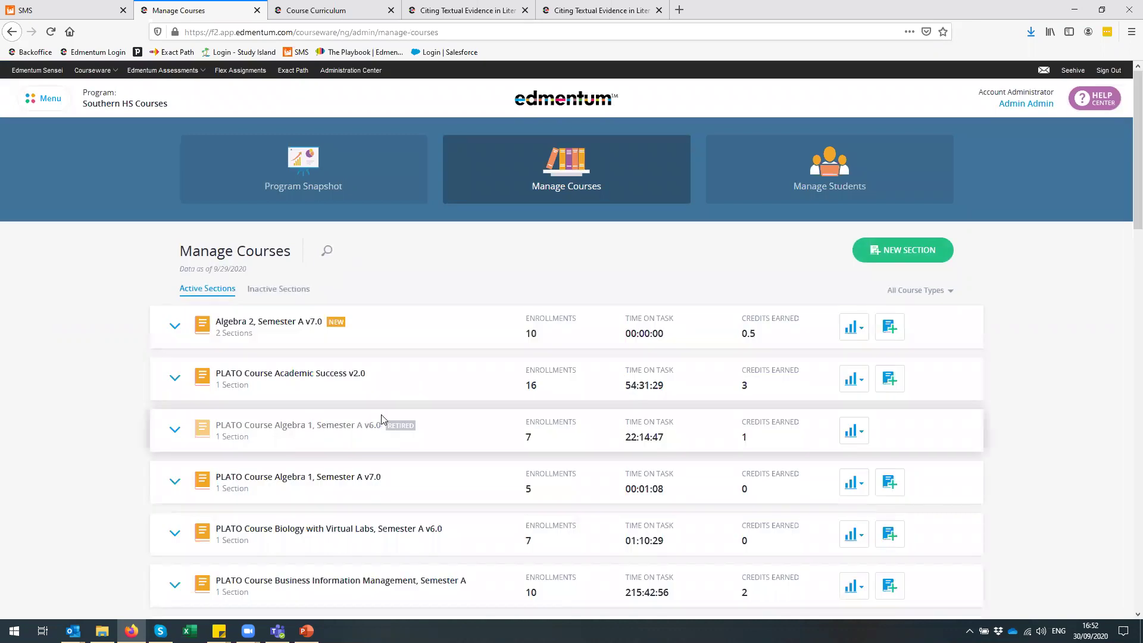
scroll(384, 421, "down", 2)
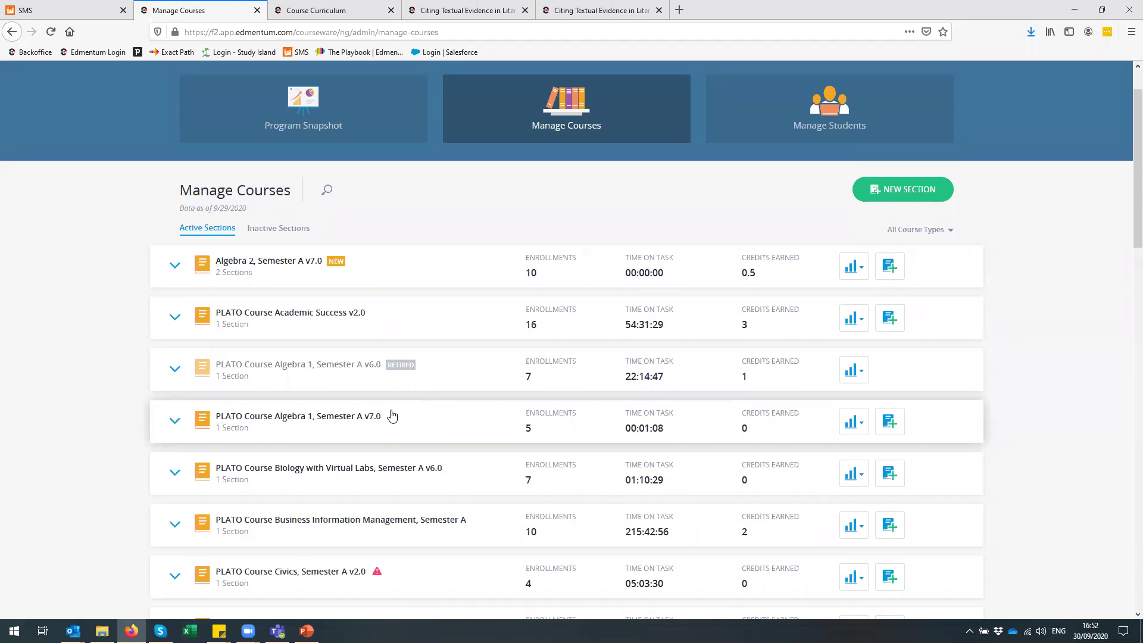
scroll(381, 333, "up", 1)
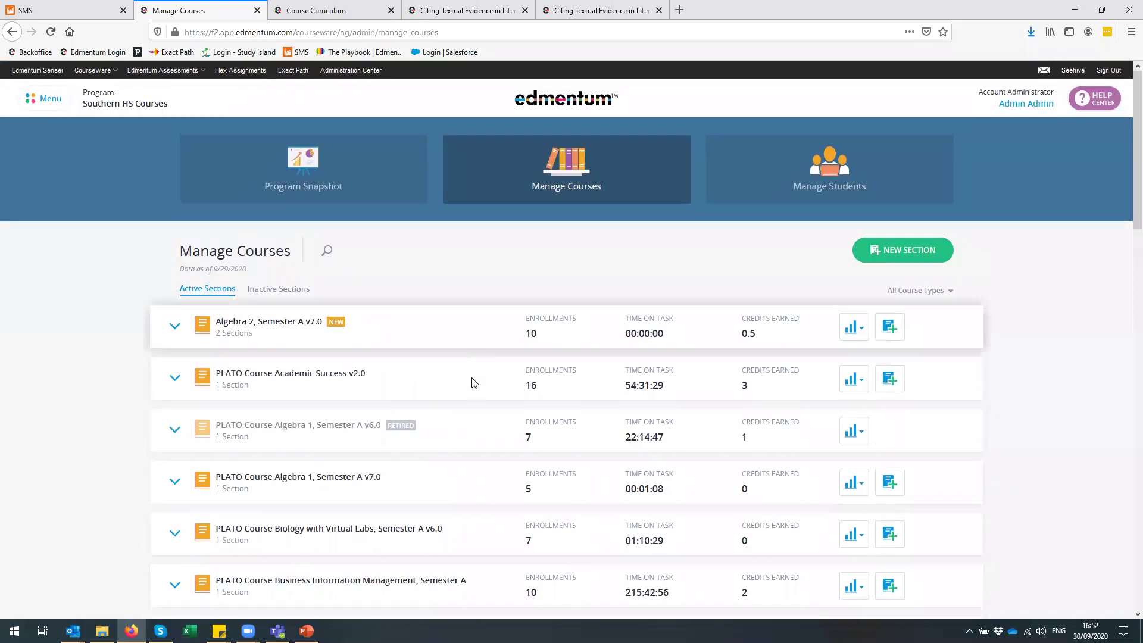
scroll(614, 465, "down", 2)
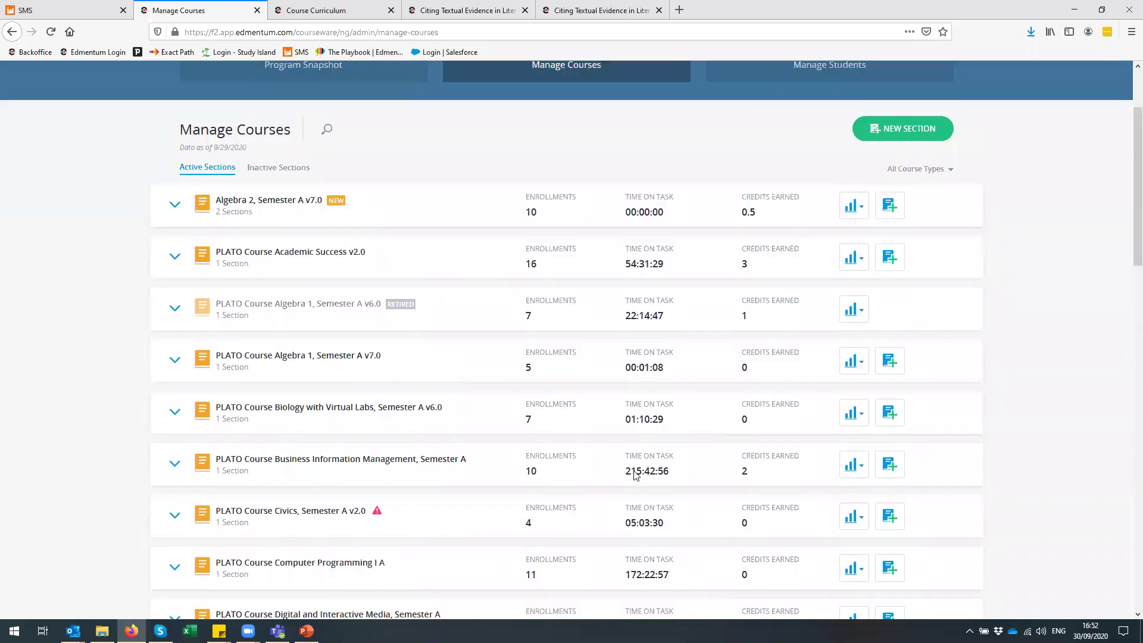
- Expand Business Information Management and view its A section, then expand Civics
left_click(380, 473)
scroll(625, 479, "down", 1)
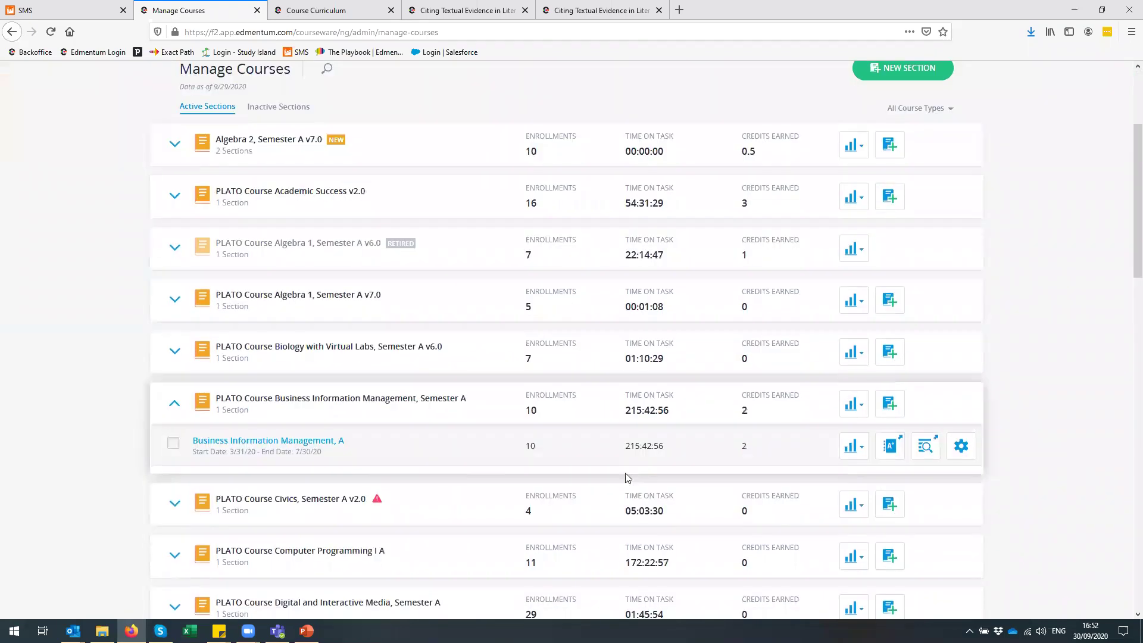
left_click(235, 441)
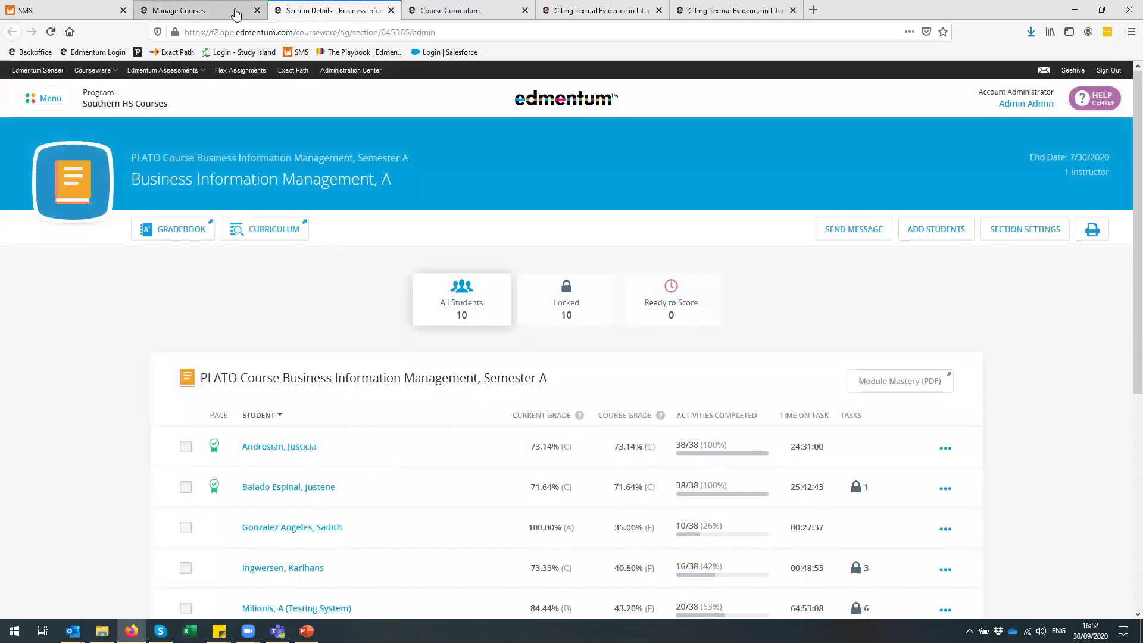
left_click(235, 10)
left_click(351, 511)
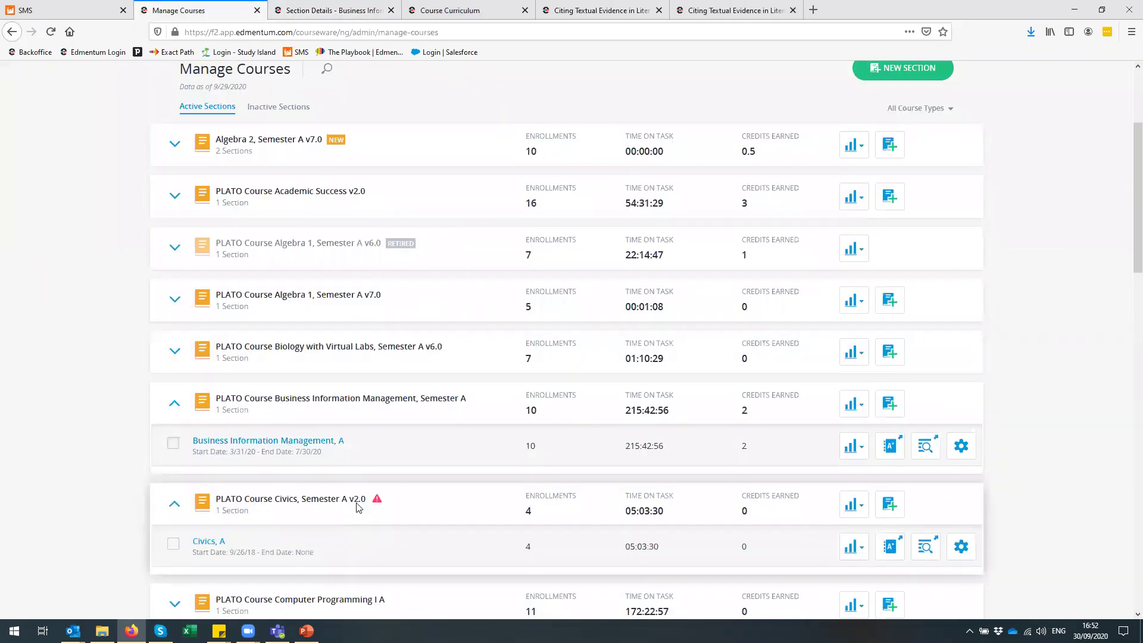
scroll(358, 514, "down", 2)
scroll(360, 514, "down", 1)
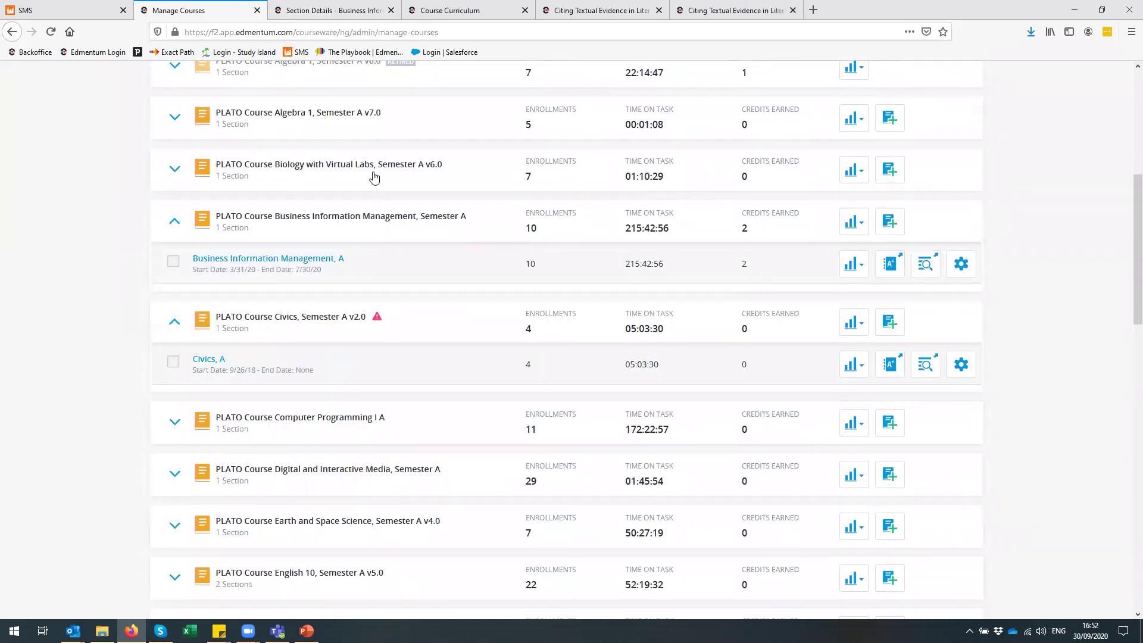
- Open the Biology with Virtual Labs section details and close the Business Information tab
left_click(346, 207)
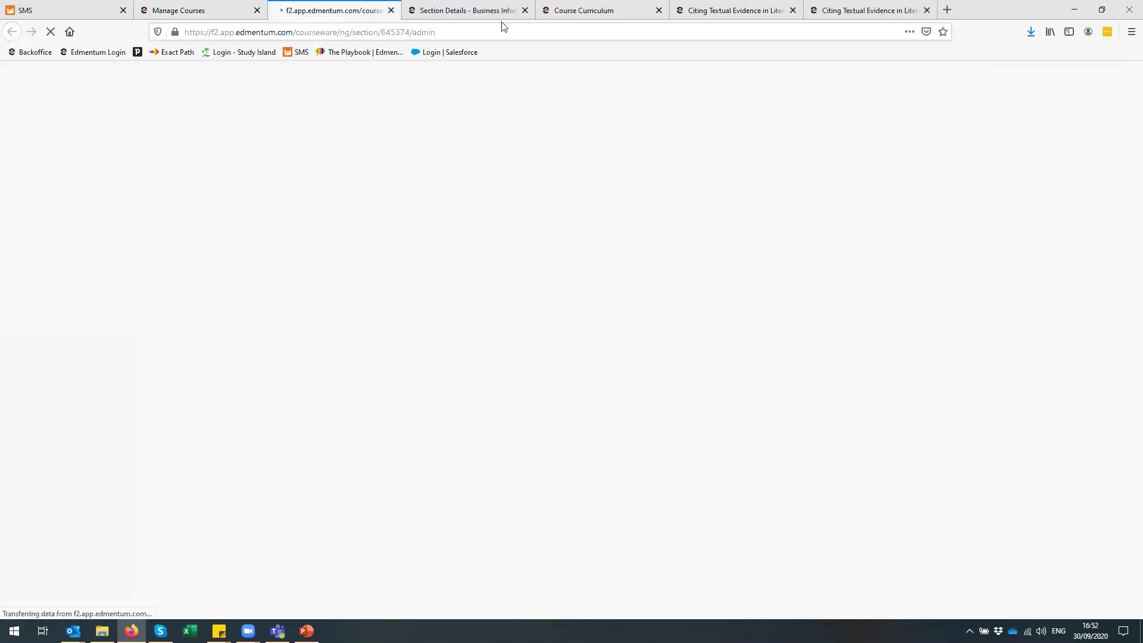
left_click(524, 11)
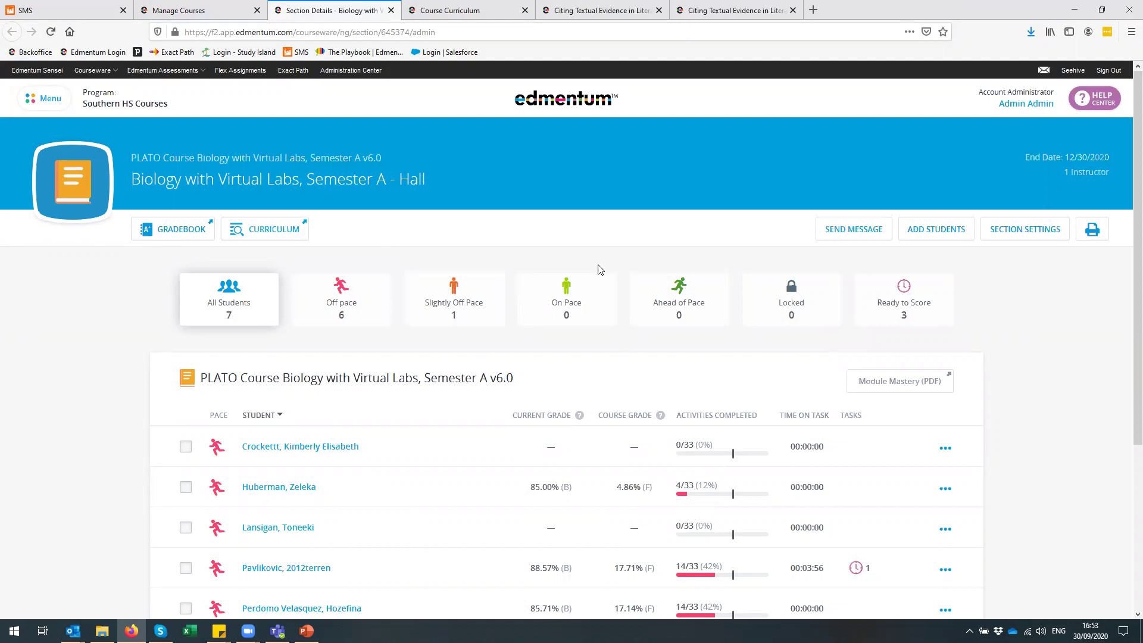
scroll(576, 471, "down", 2)
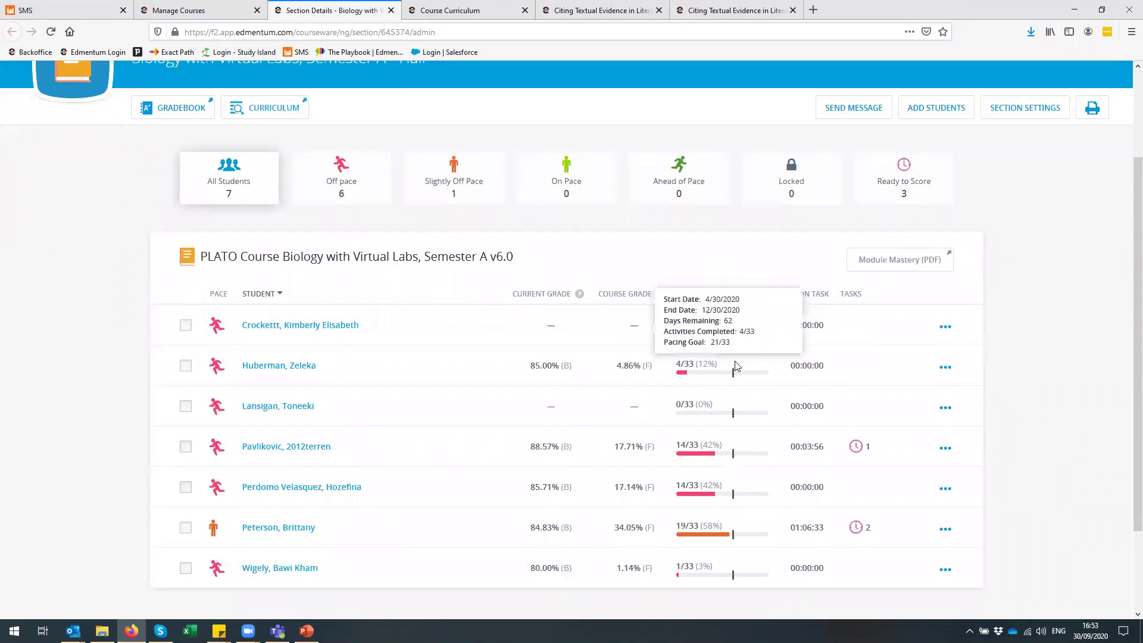
scroll(177, 181, "up", 2)
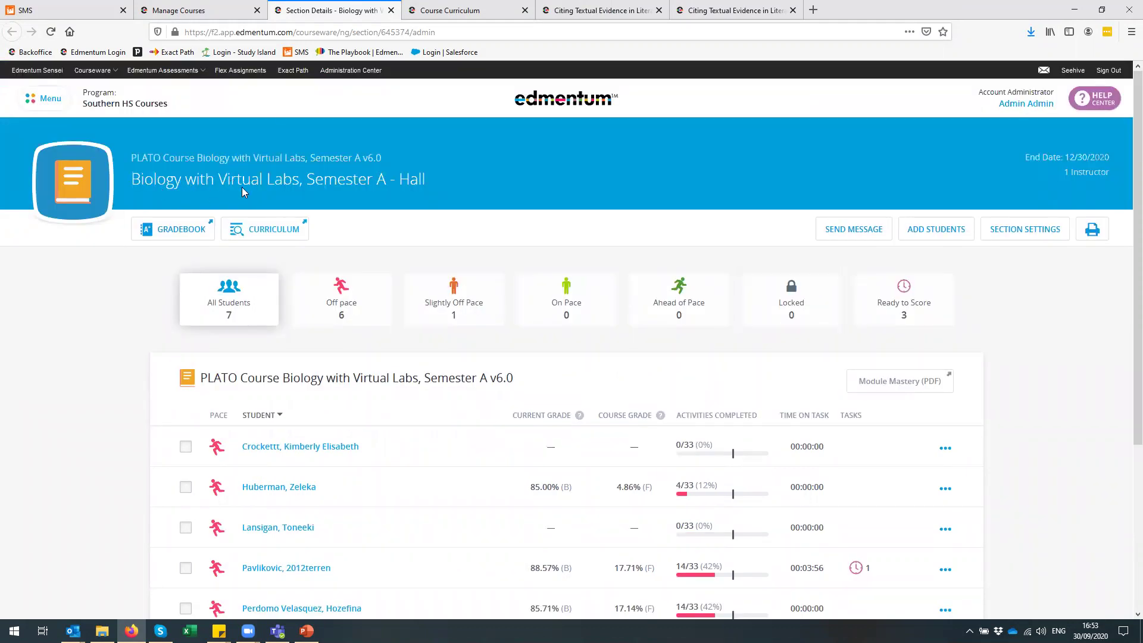
scroll(530, 357, "down", 3)
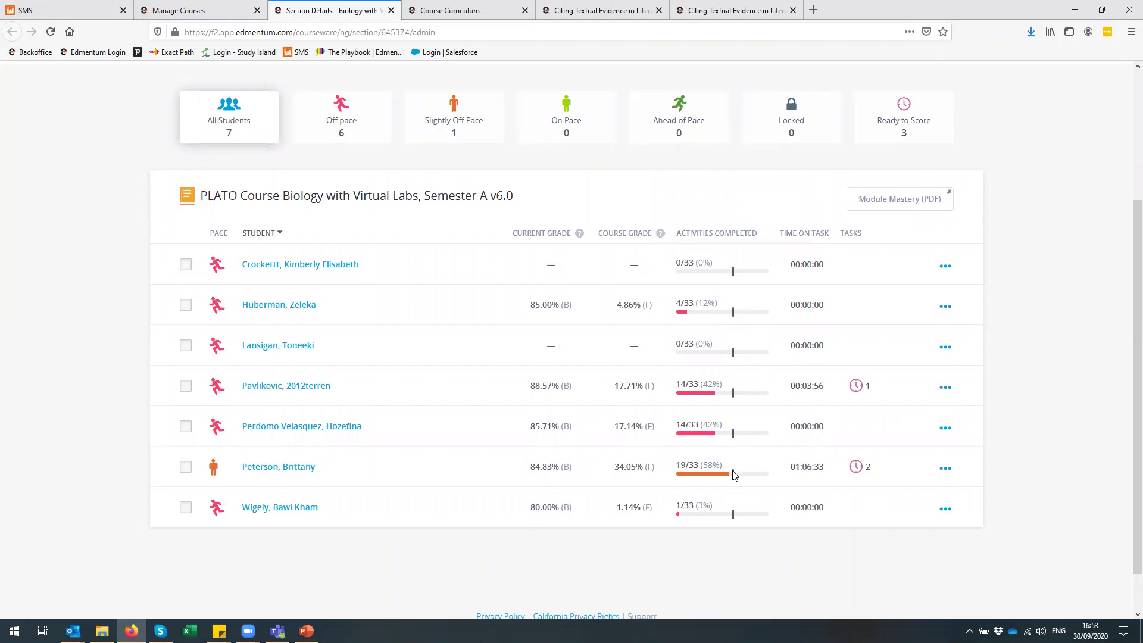
- Check the slightly-off-pace student's actions list and their 84.83% current grade
mouse_move(715, 480)
mouse_move(714, 316)
left_click(945, 470)
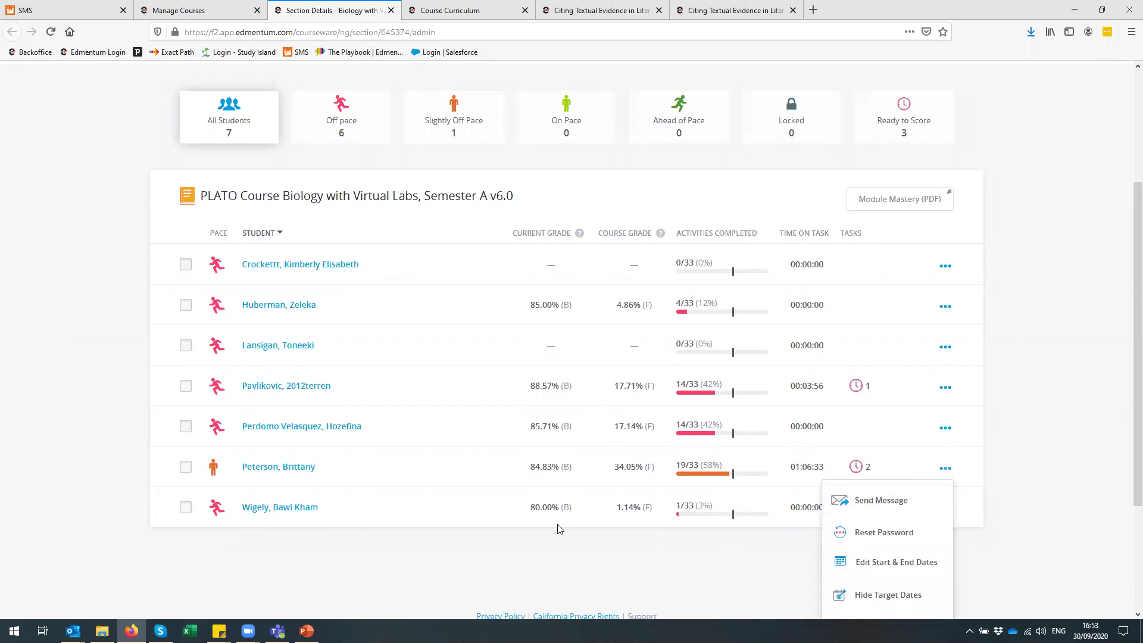
left_click(460, 526)
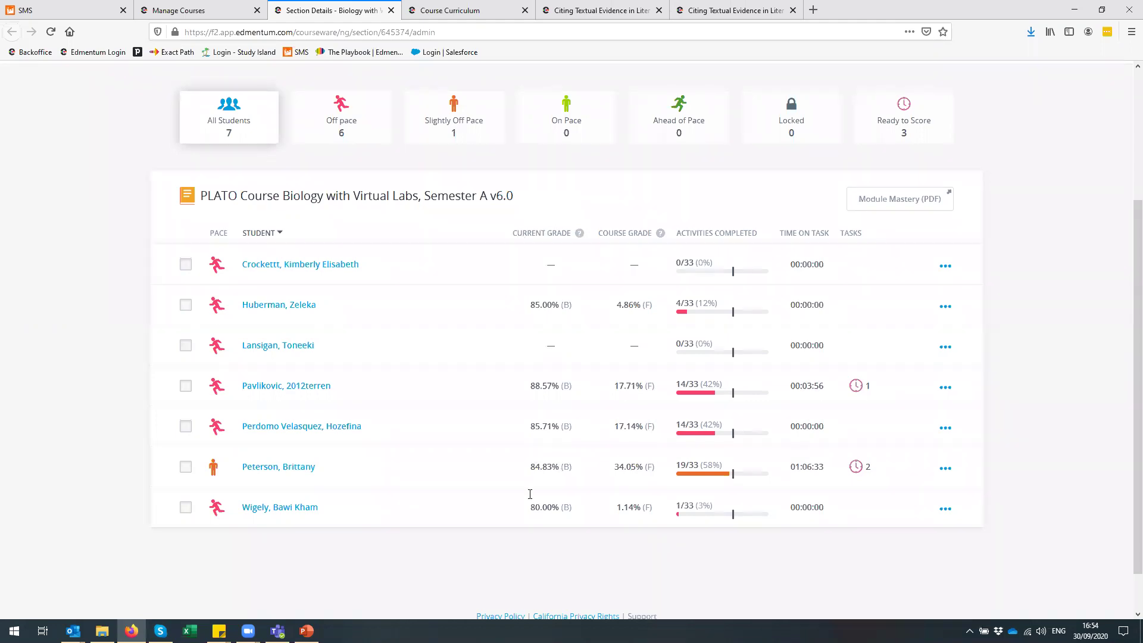
left_click_drag(531, 467, 557, 468)
left_click(573, 474)
left_click(280, 467)
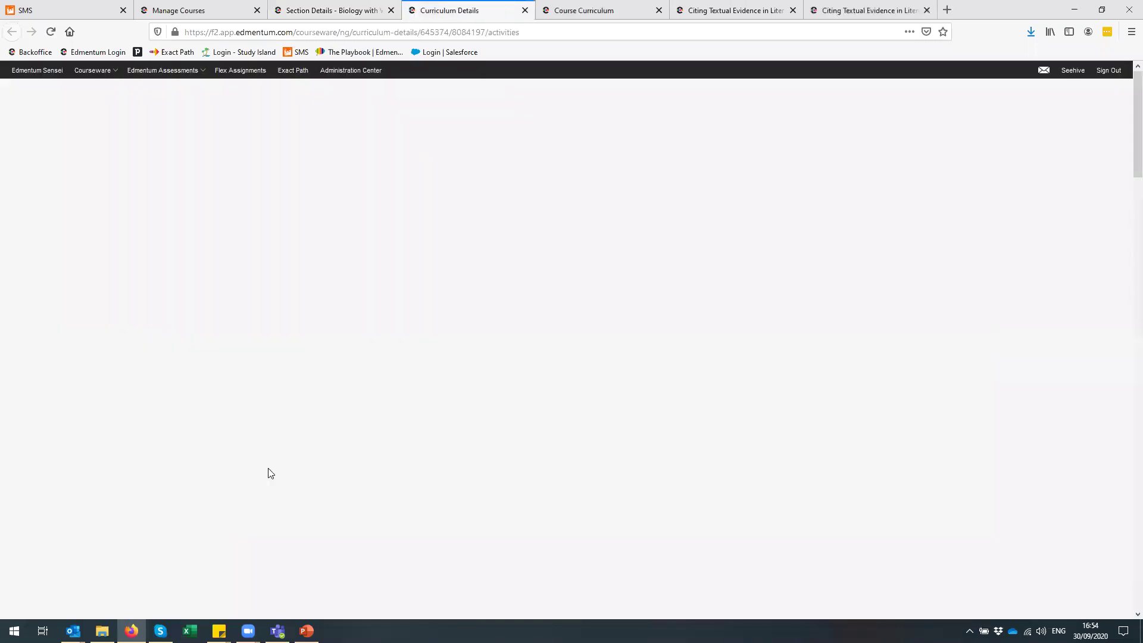
scroll(300, 461, "down", 4)
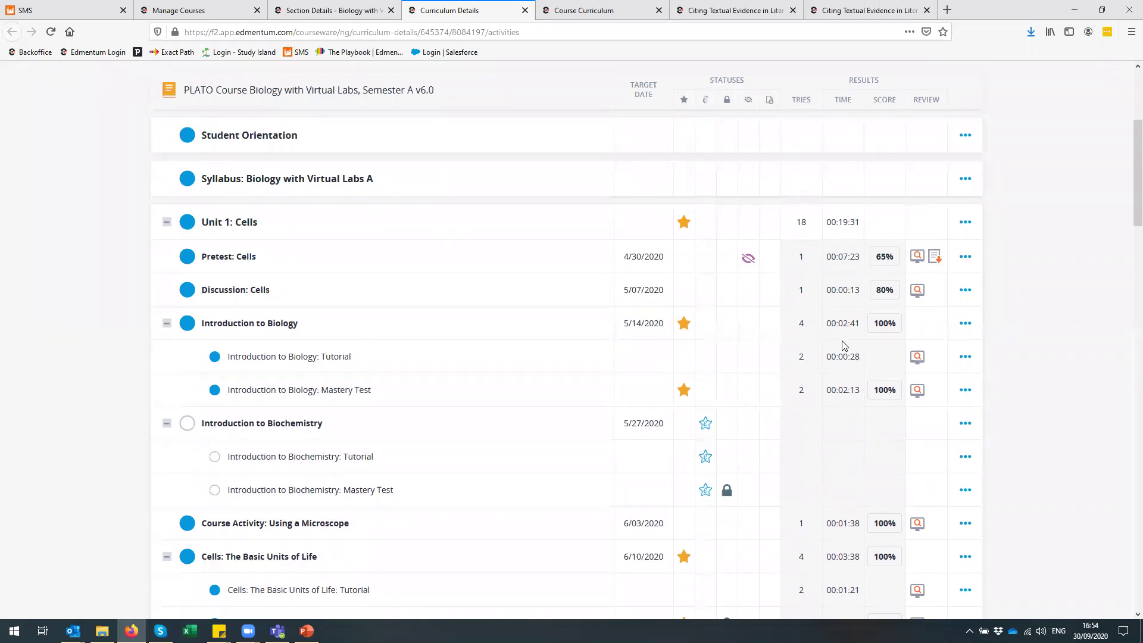
scroll(461, 381, "down", 2)
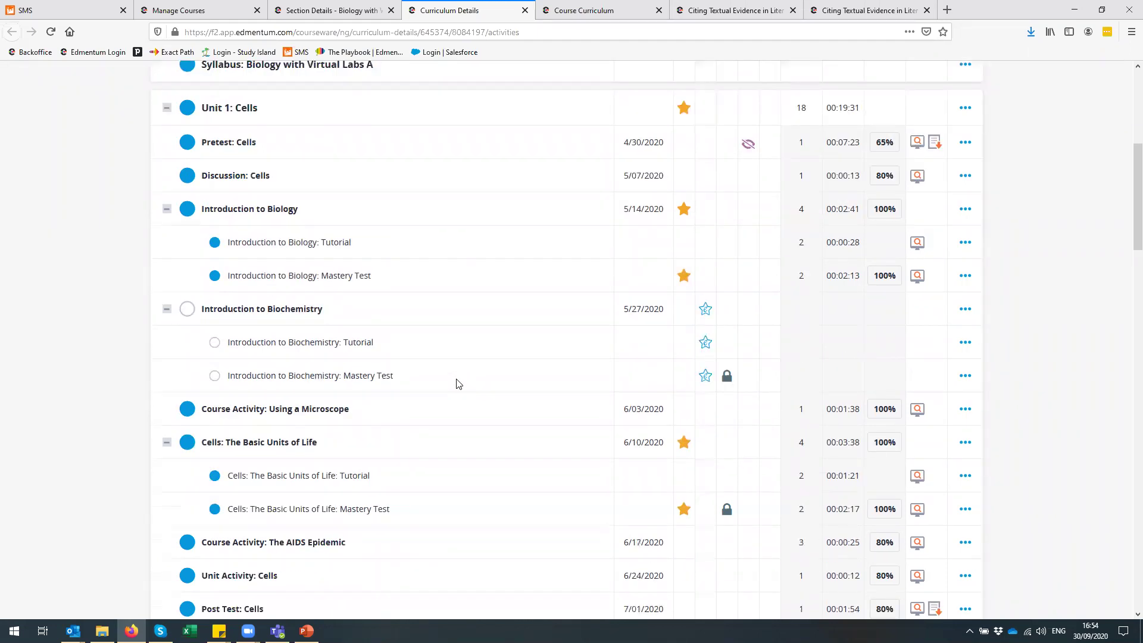
scroll(370, 371, "down", 1)
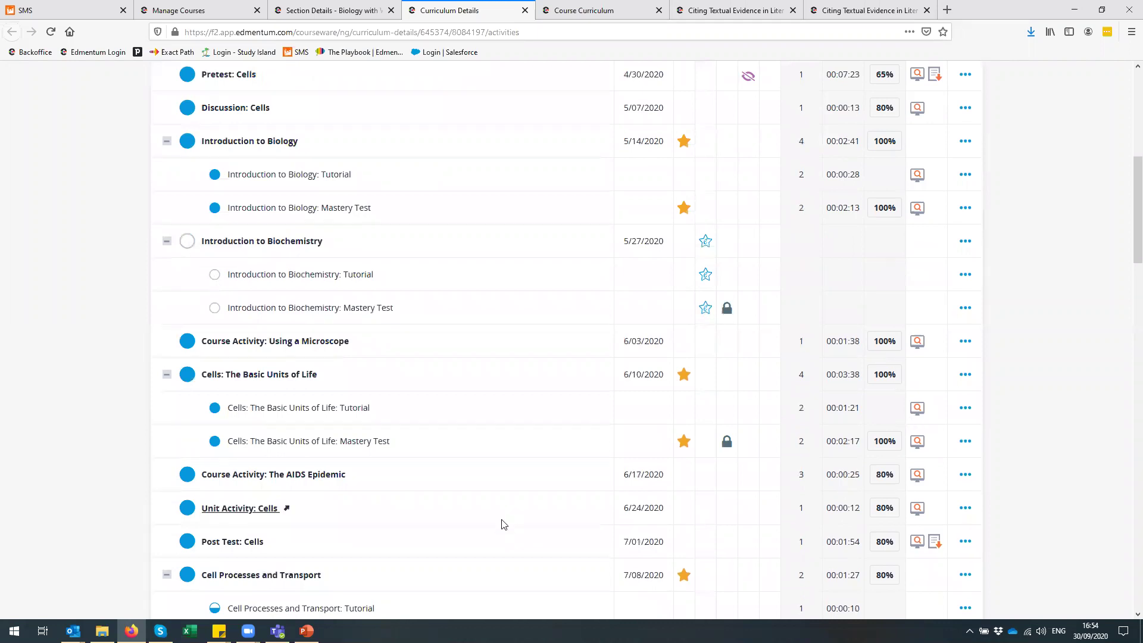
scroll(503, 521, "down", 3)
scroll(496, 536, "down", 5)
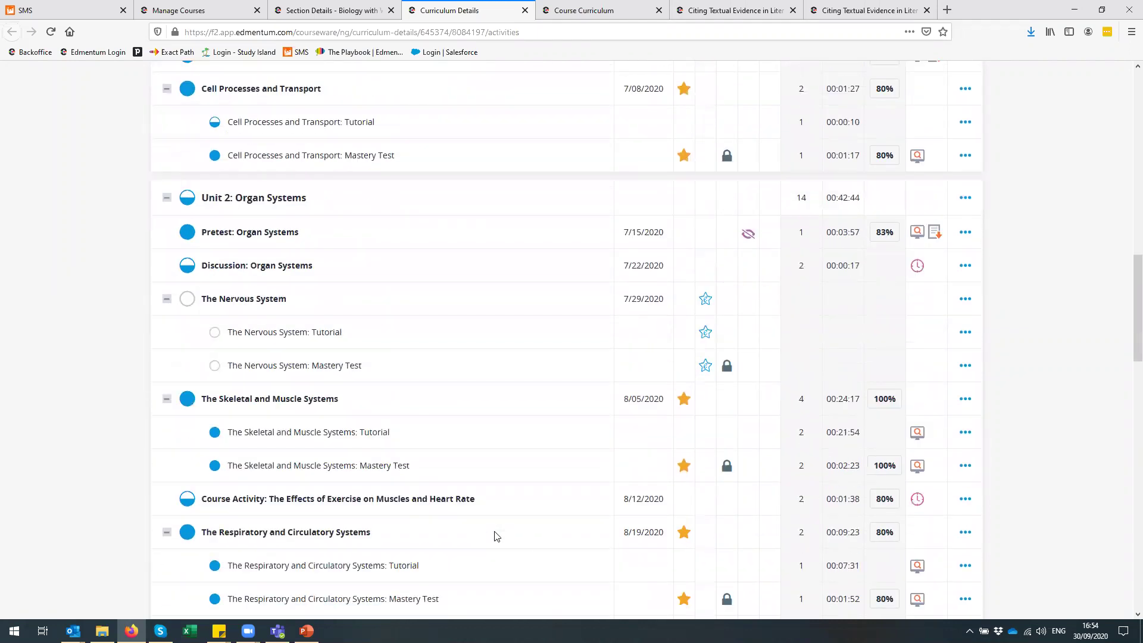
scroll(477, 484, "up", 10)
scroll(476, 485, "up", 5)
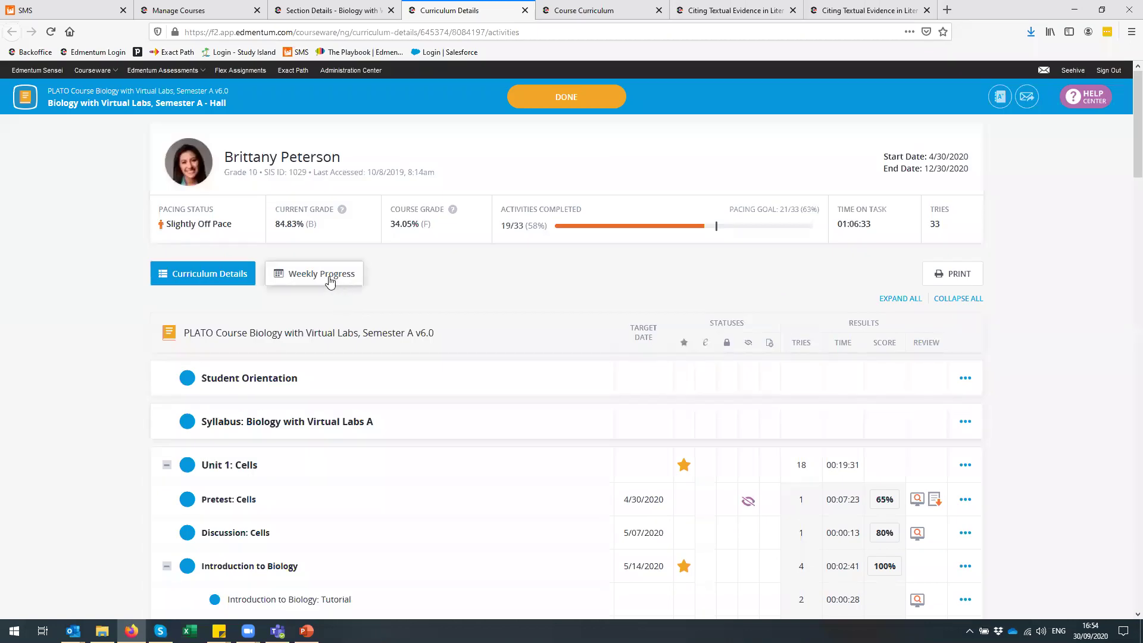
left_click(565, 105)
scroll(342, 247, "up", 3)
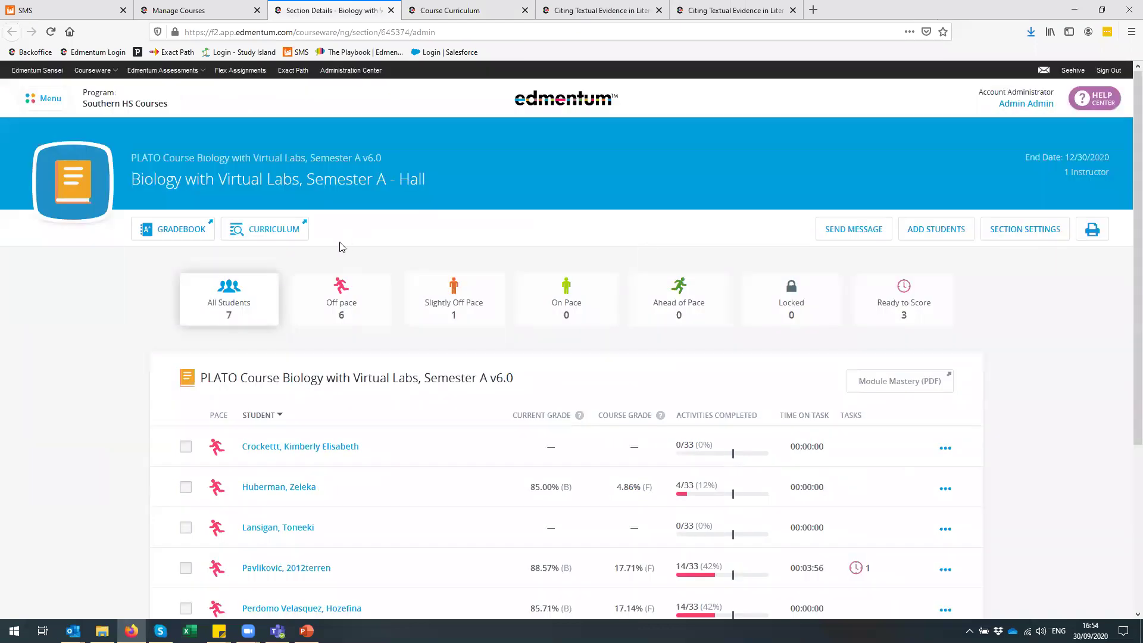
- Open the Biology curriculum, expand lock/hide/omit settings, and cancel a trial lesson reorder
left_click(289, 233)
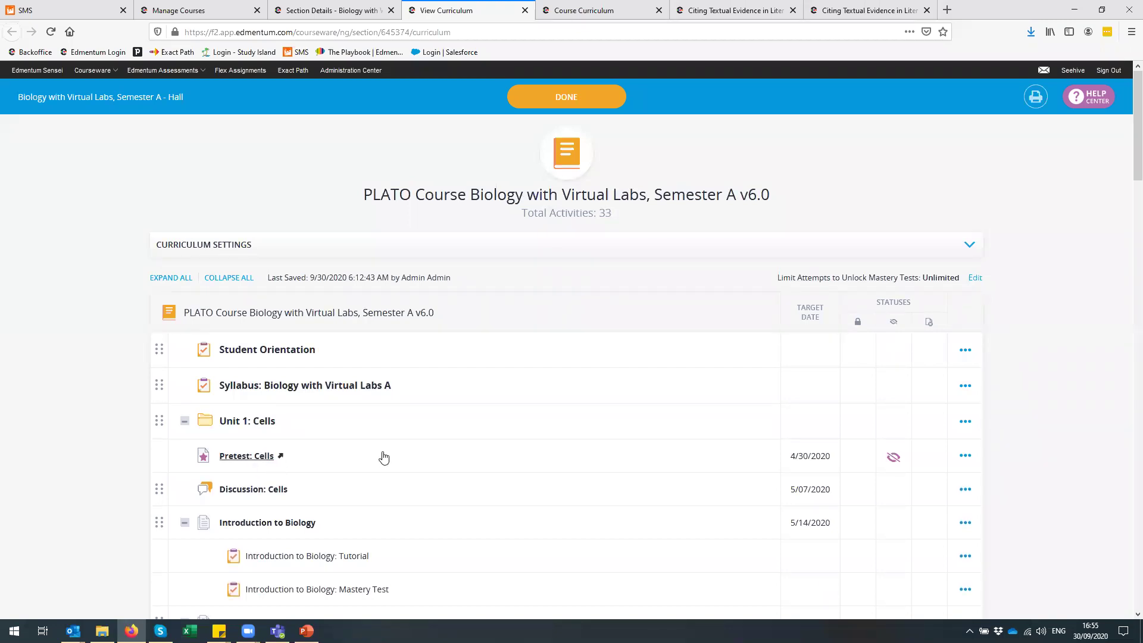
left_click(502, 253)
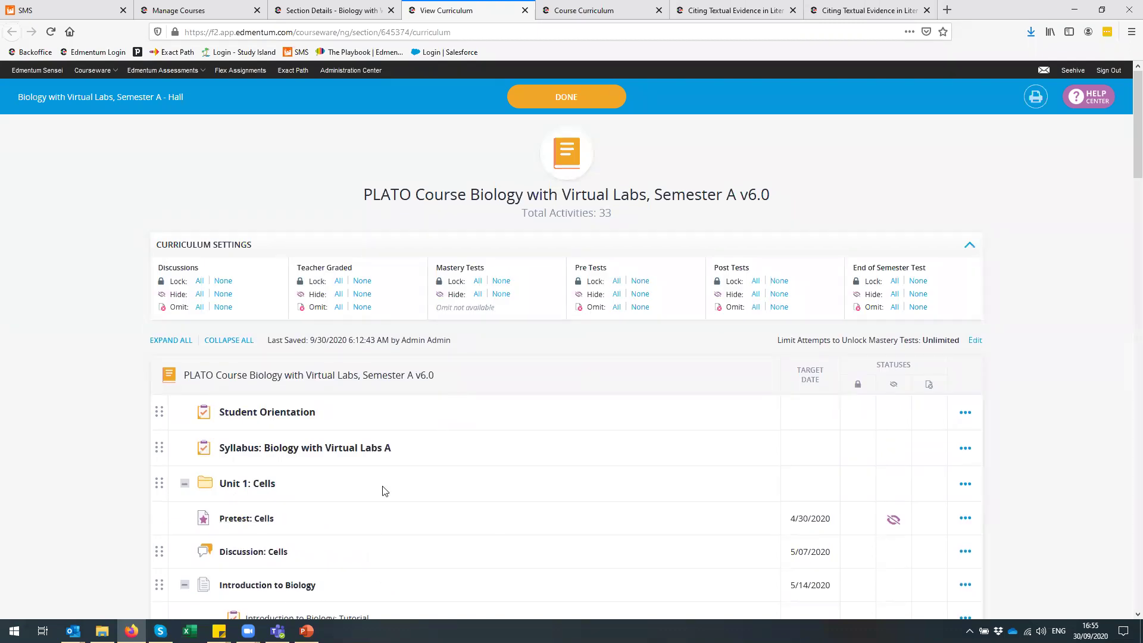
scroll(275, 475, "down", 2)
scroll(275, 475, "down", 3)
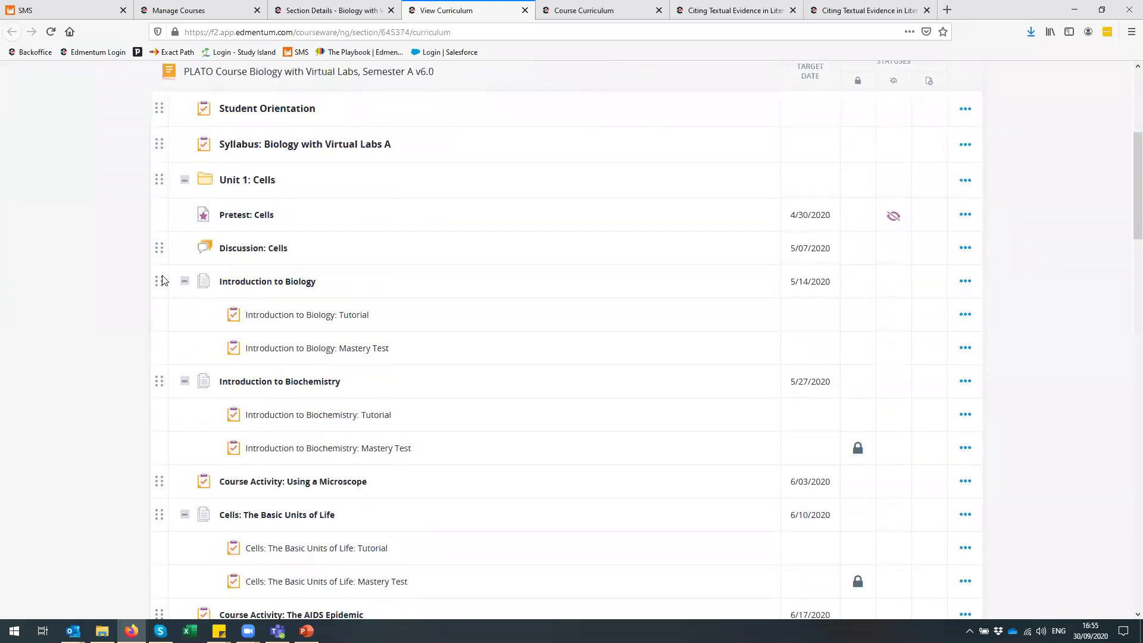
scroll(193, 500, "down", 2)
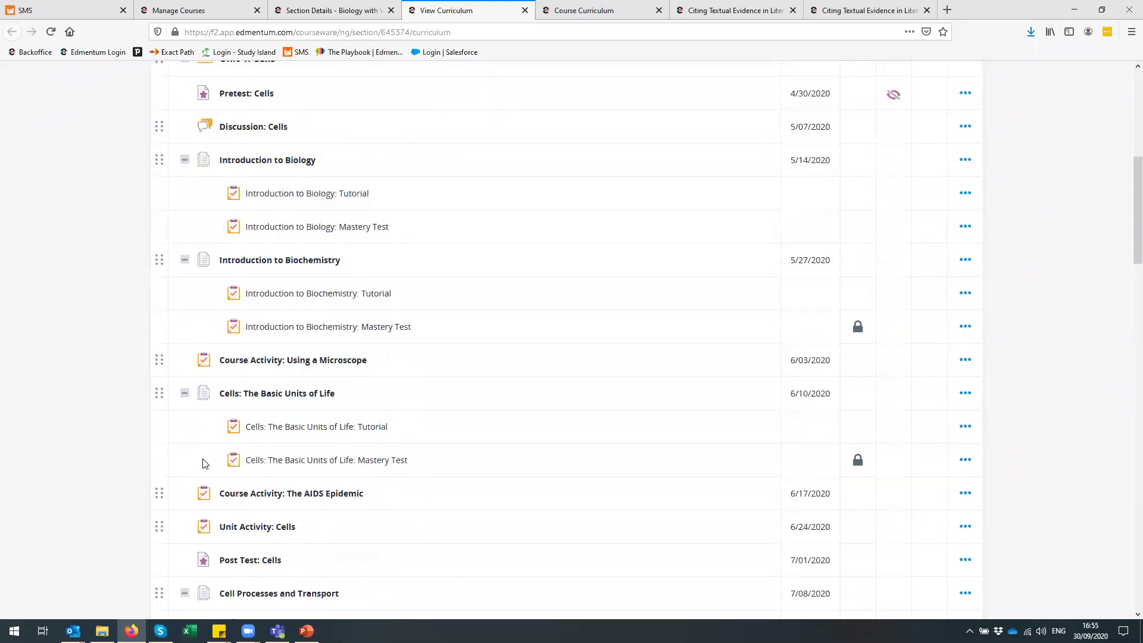
mouse_move(159, 396)
left_mouse_down()
mouse_move(163, 530)
mouse_move(156, 377)
left_mouse_up()
scroll(387, 477, "up", 4)
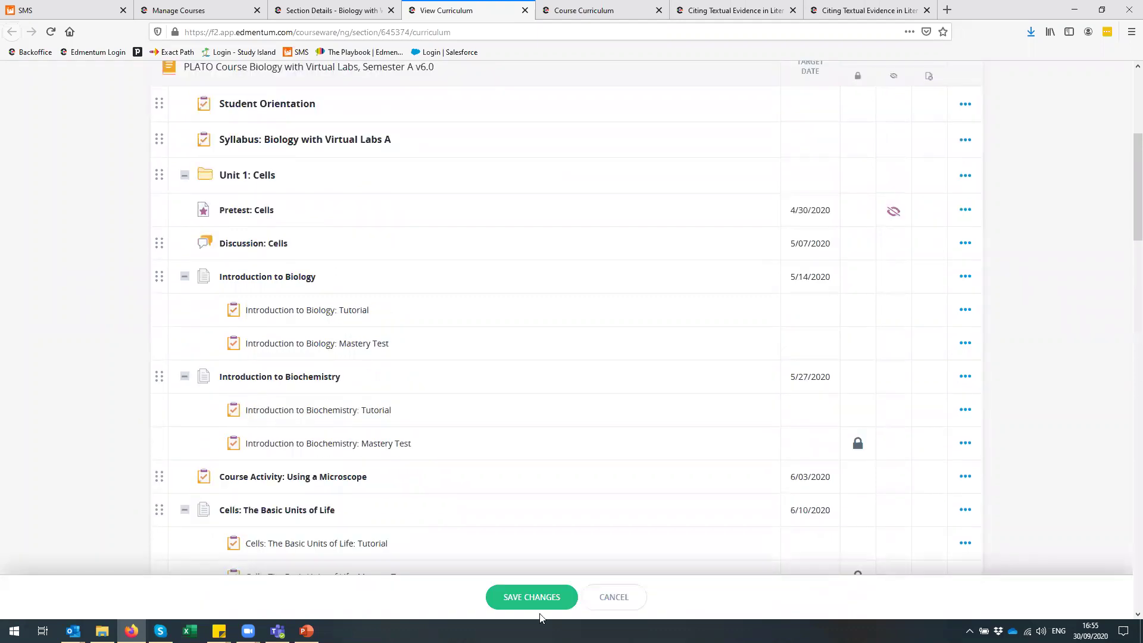
left_click(615, 598)
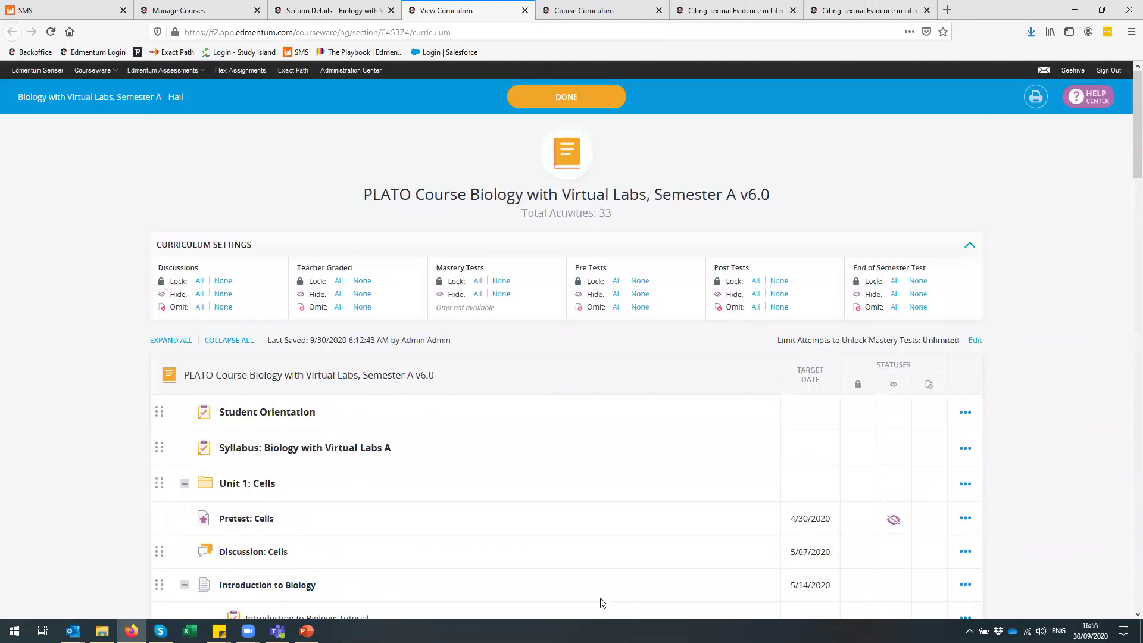
- Open the Biology gradebook, close the curriculum view, and check its reports and settings options
left_click(320, 13)
left_click(190, 240)
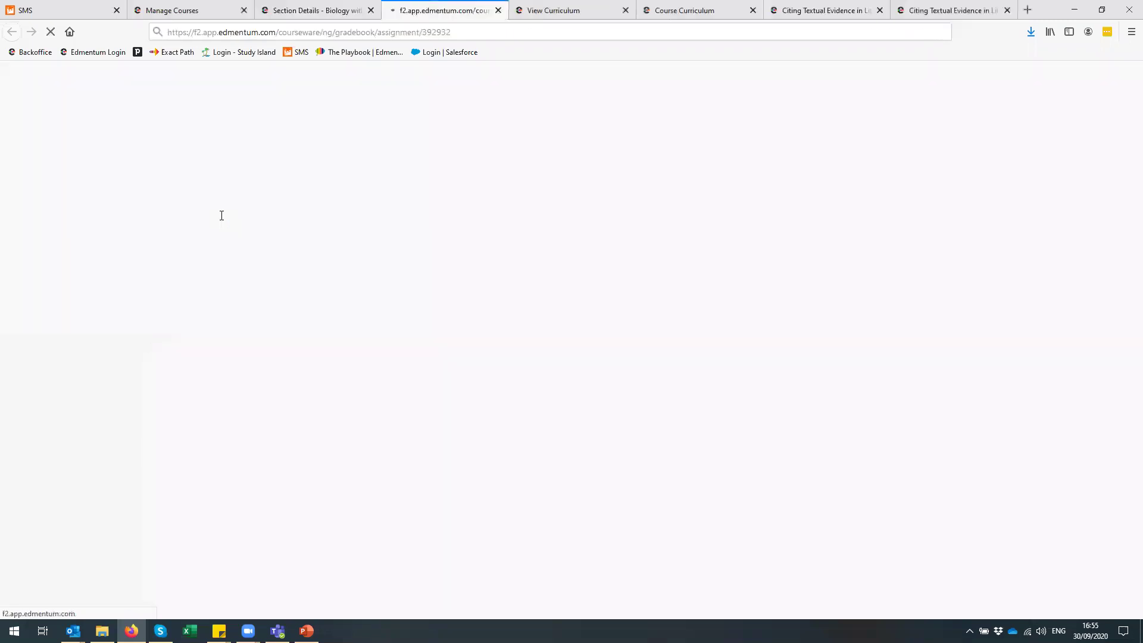
left_click(625, 10)
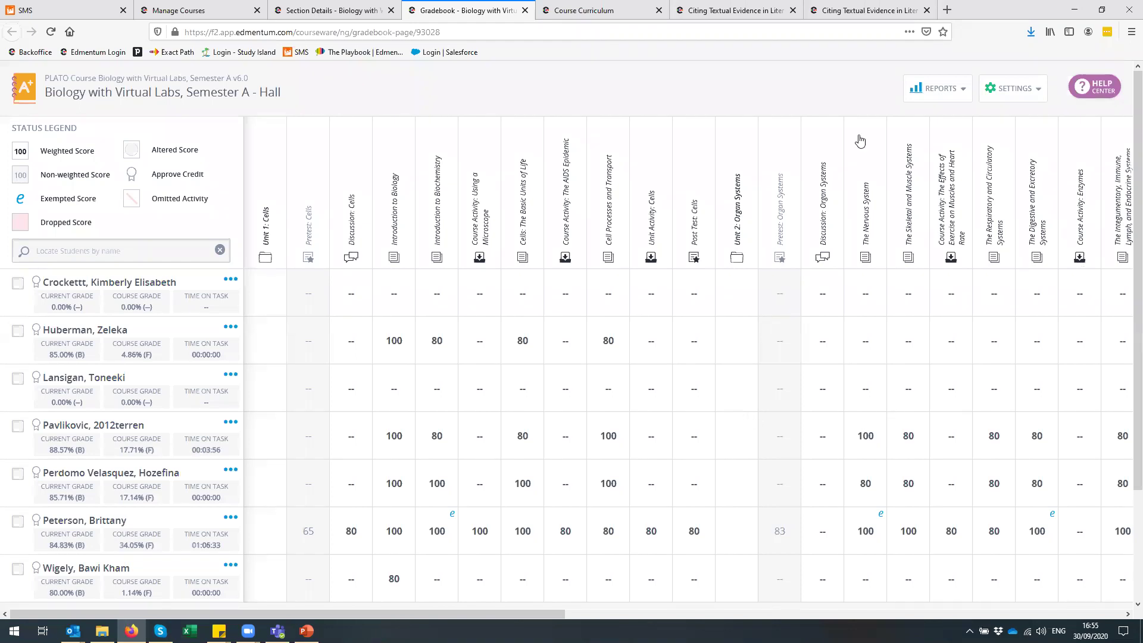
left_click(933, 99)
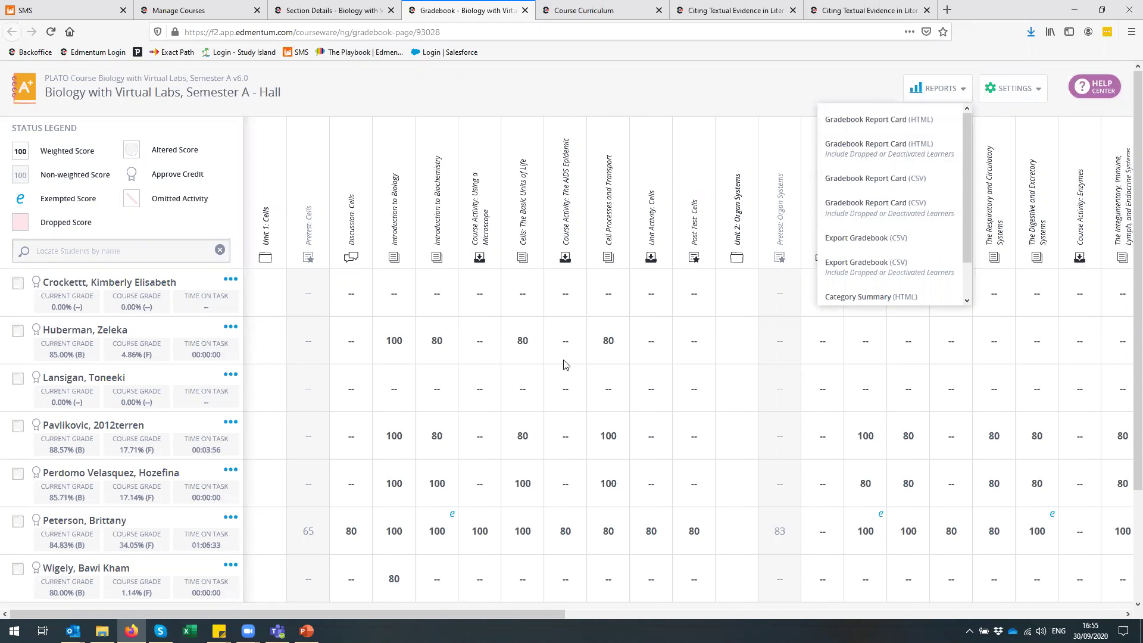
left_click(573, 97)
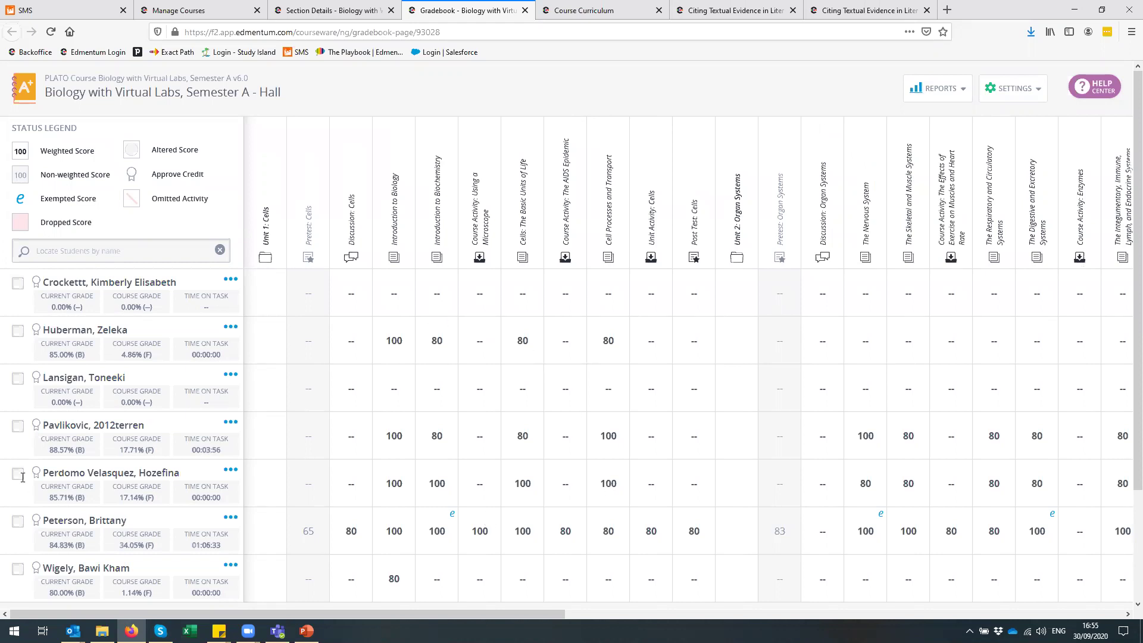
left_click(1020, 89)
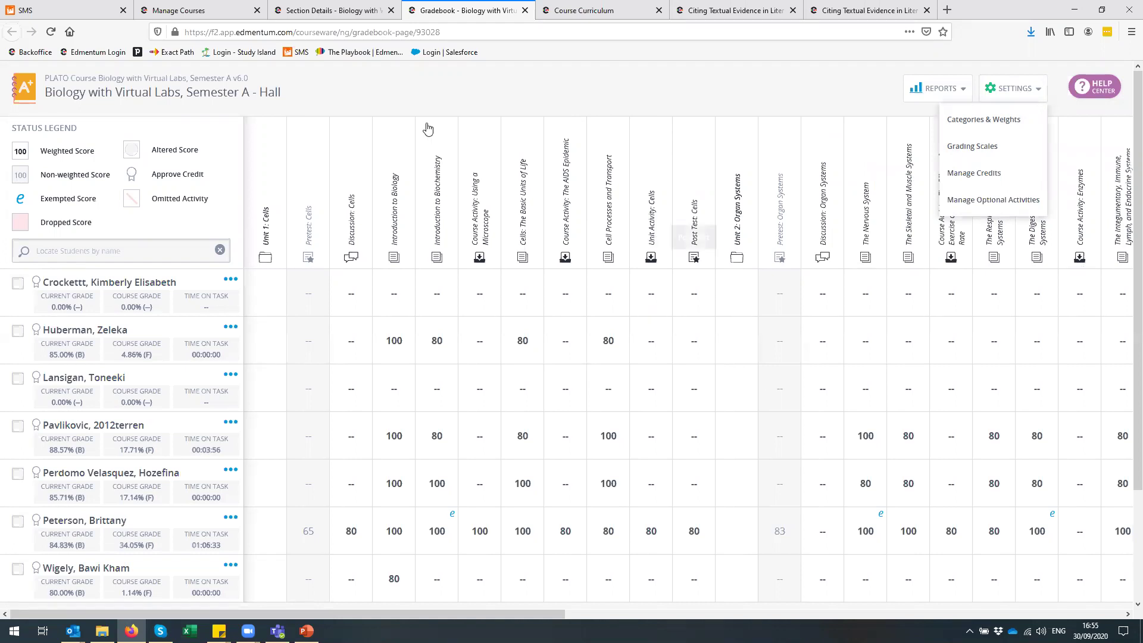
left_click(336, 10)
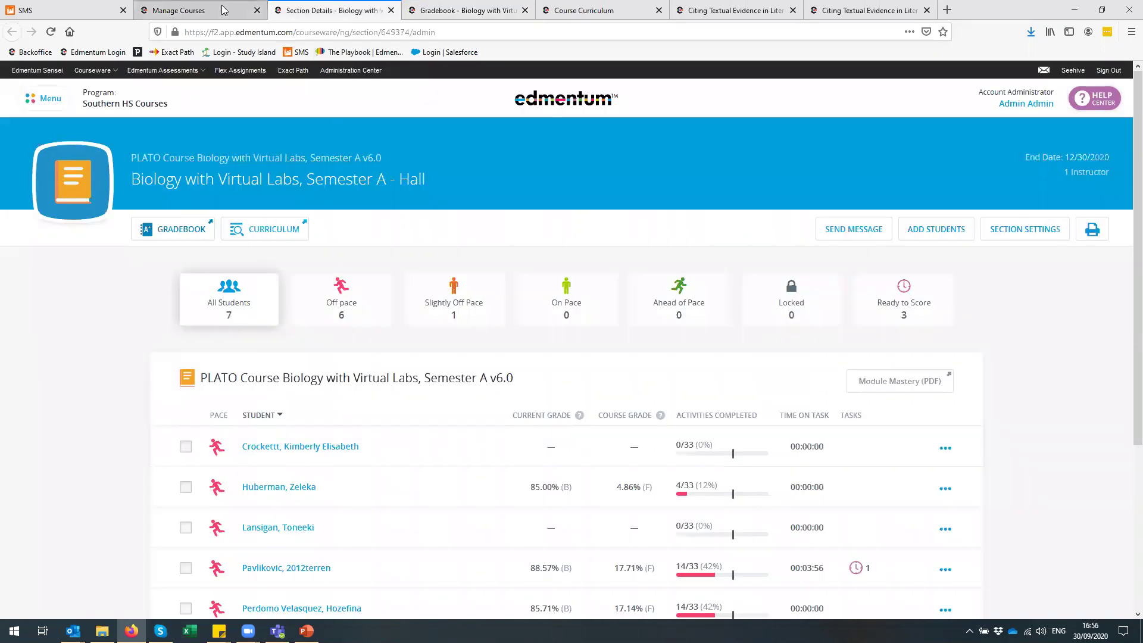
- Go to Reports from the main menu and start a new report
left_click(43, 98)
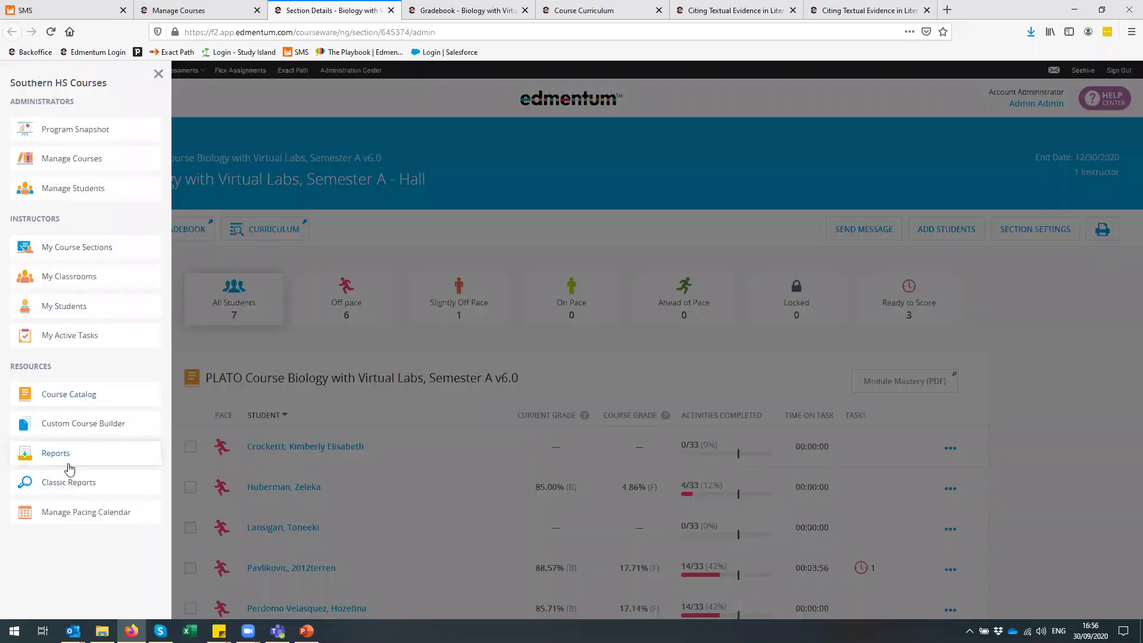
left_click(41, 463)
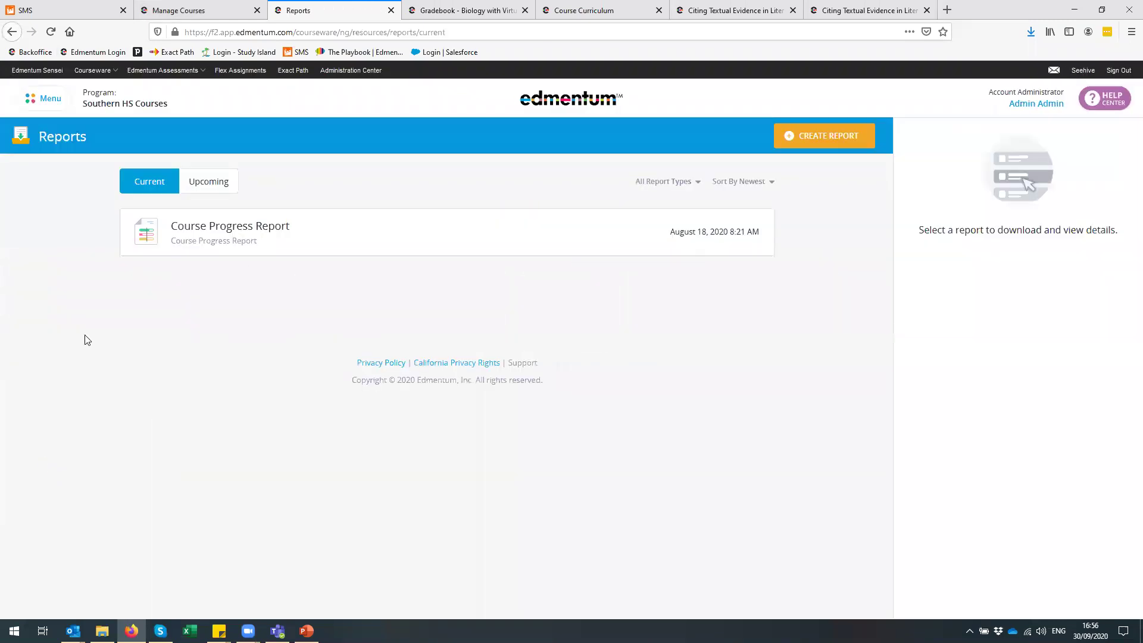
left_click(837, 142)
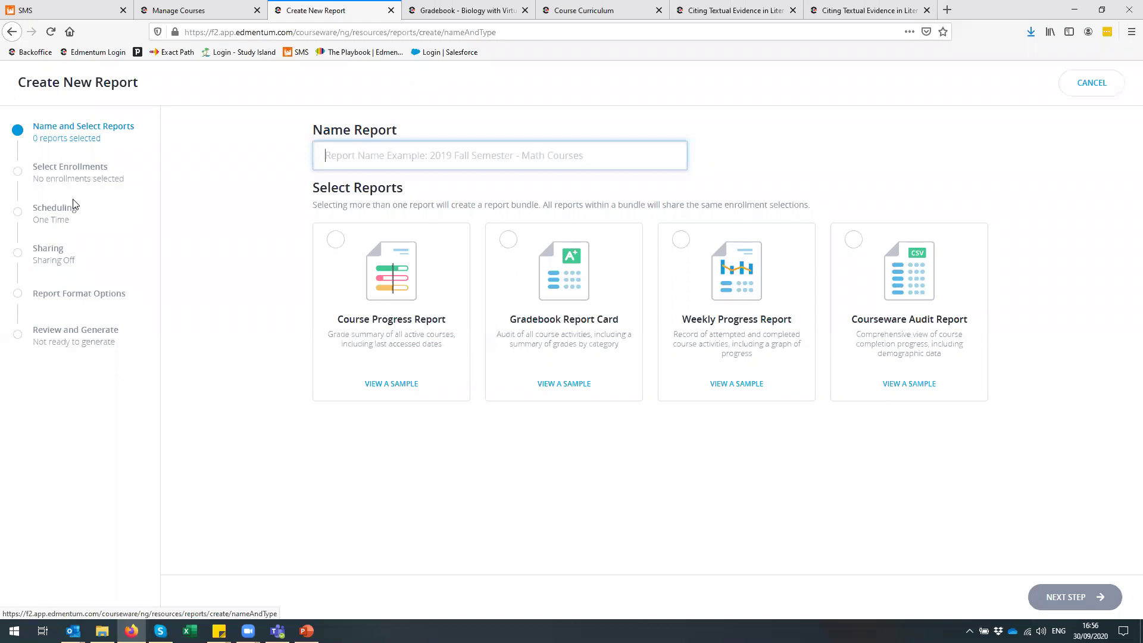
- Return to the Manage Courses tab and scroll to the top of the page
left_click(229, 8)
scroll(294, 184, "up", 8)
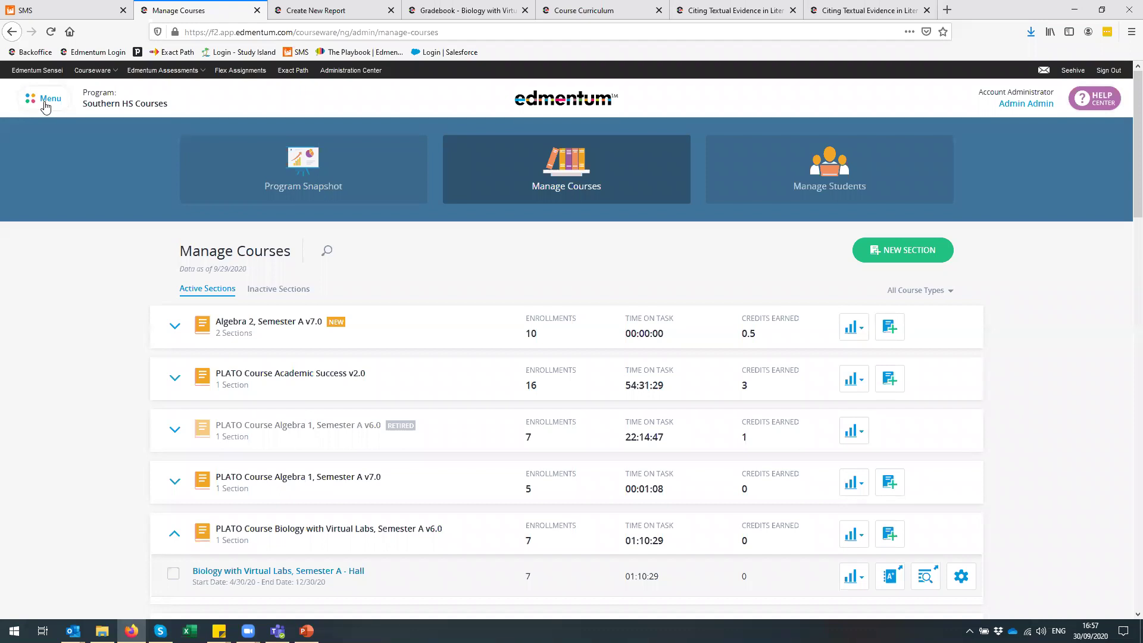
- Start a new custom course from the Custom Course Builder's Actions list
left_click(45, 104)
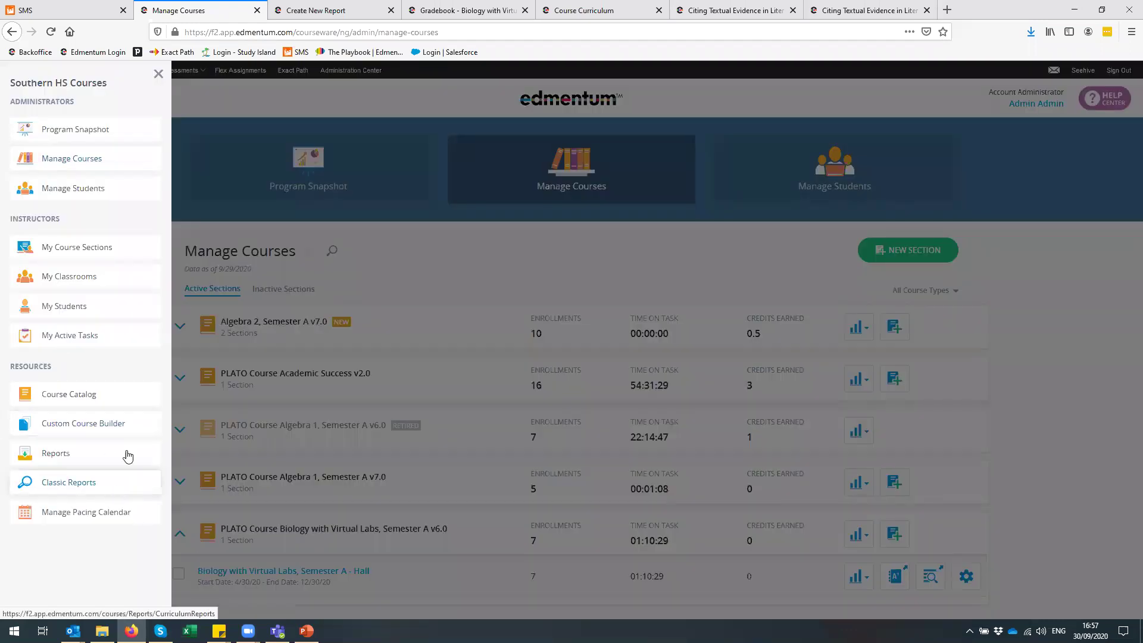
left_click(106, 433)
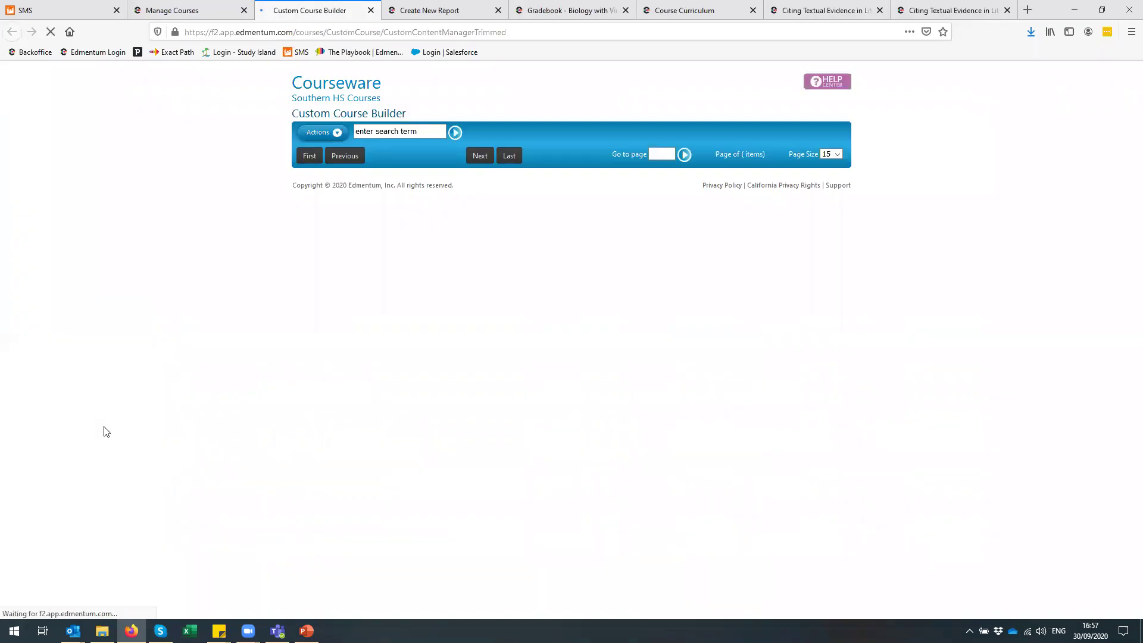
left_click(344, 132)
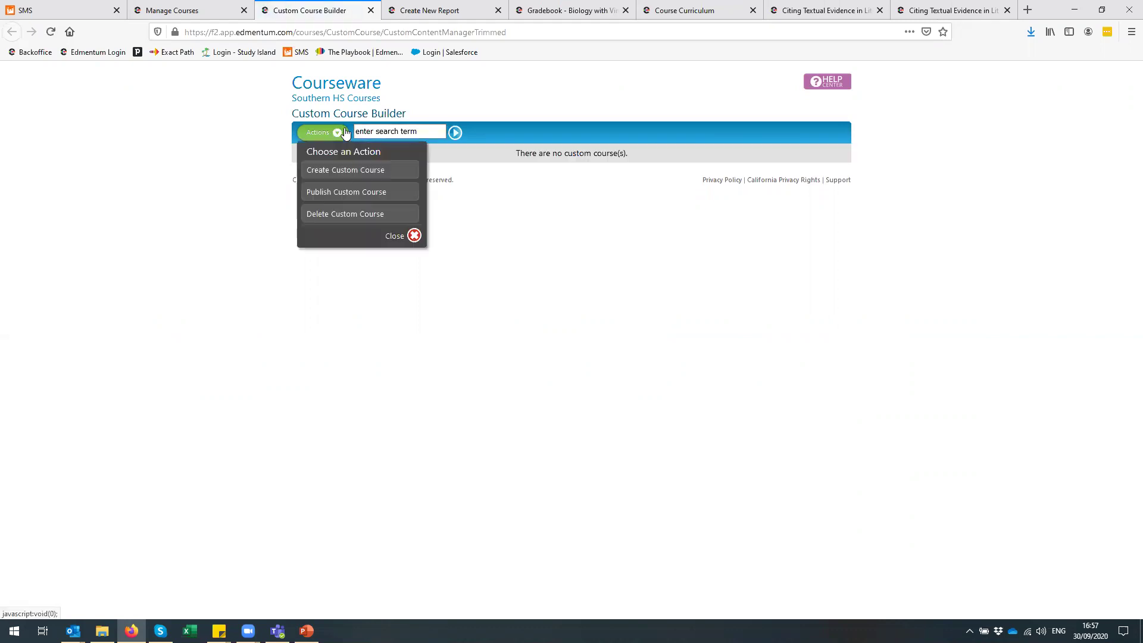
left_click(370, 171)
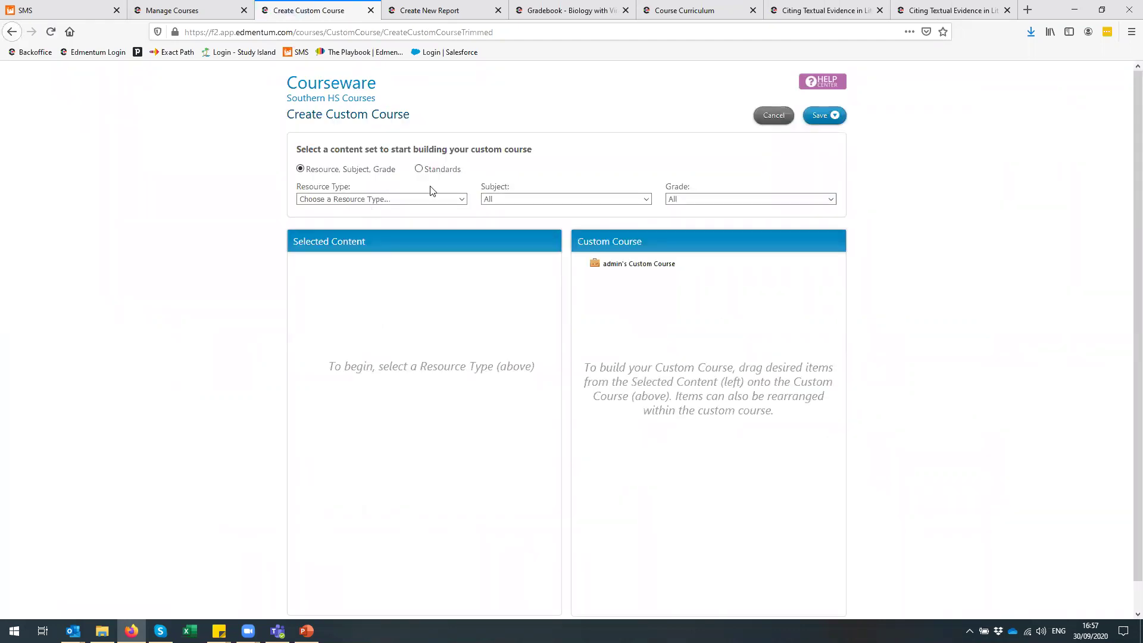
- Set the resource type to PLATO Courses and expand Advanced Chemistry, Semester A
left_click(338, 201)
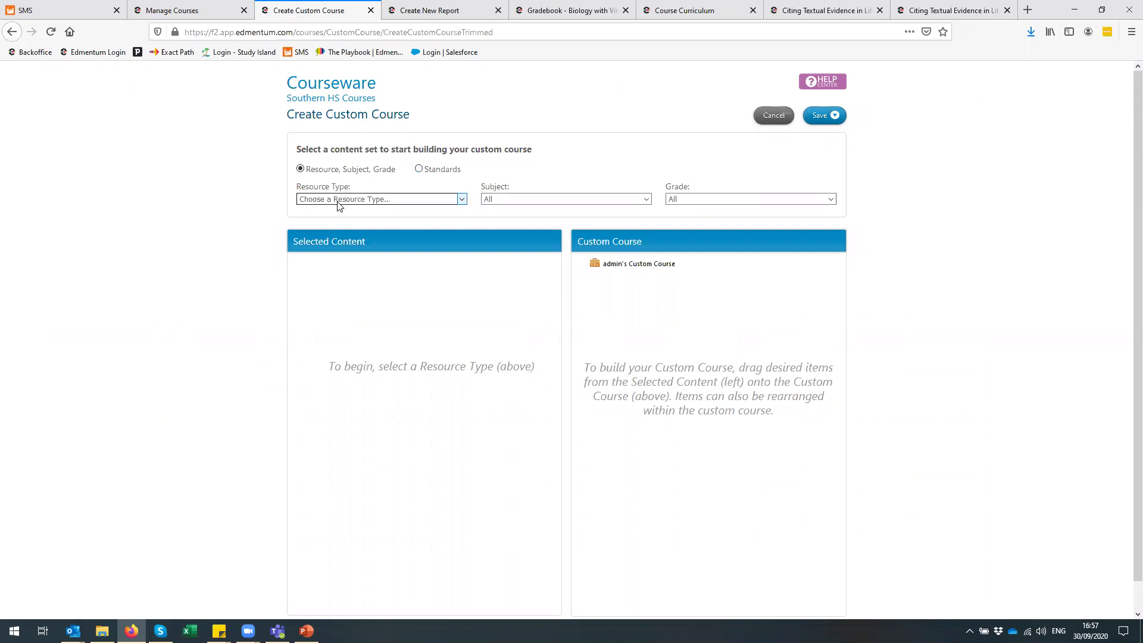
left_click(341, 228)
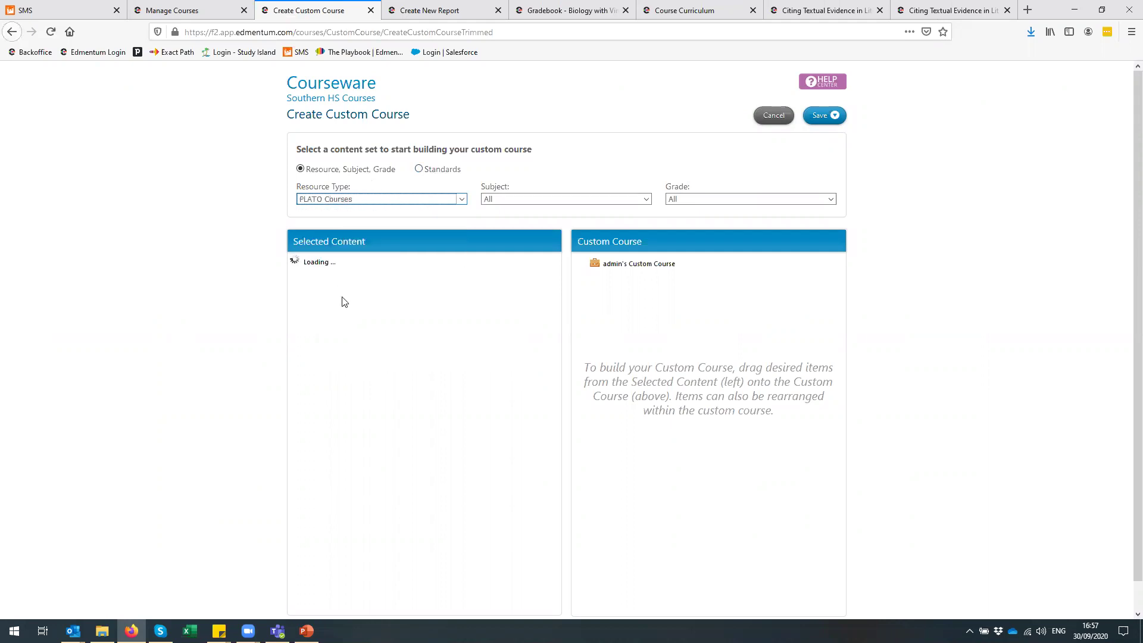
scroll(341, 376, "down", 10)
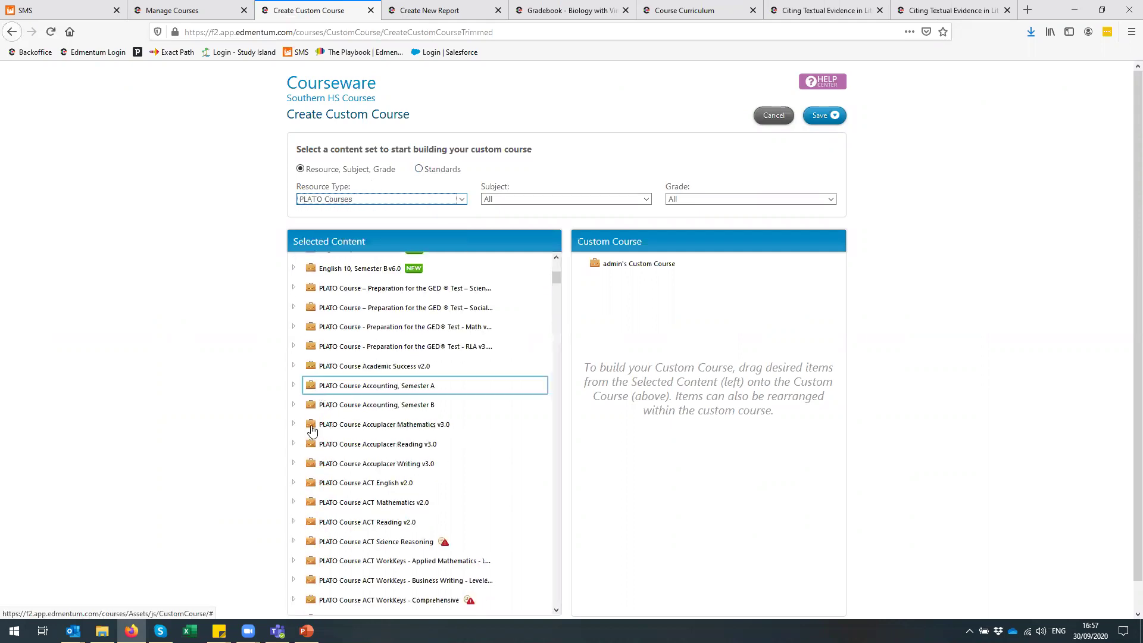
scroll(312, 465, "down", 5)
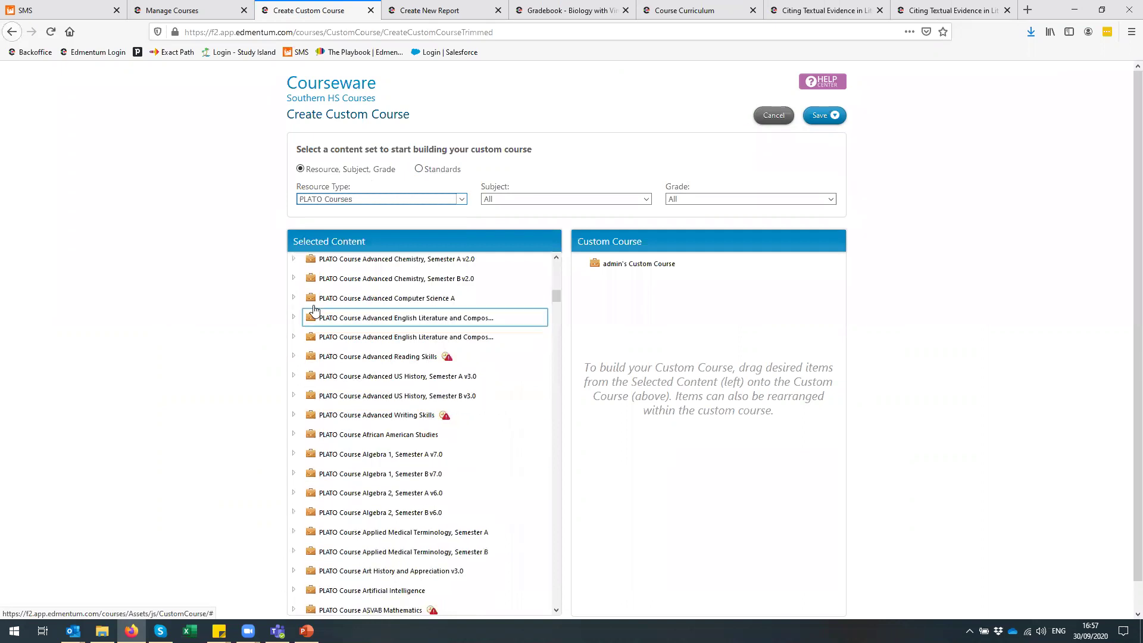
scroll(370, 387, "up", 2)
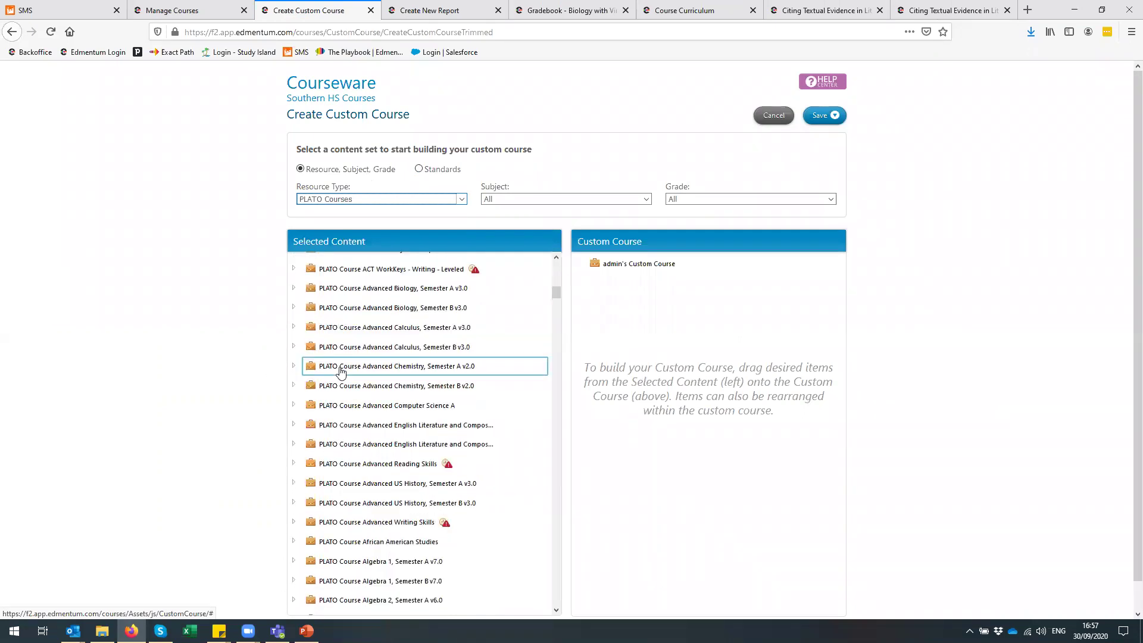
left_click(293, 367)
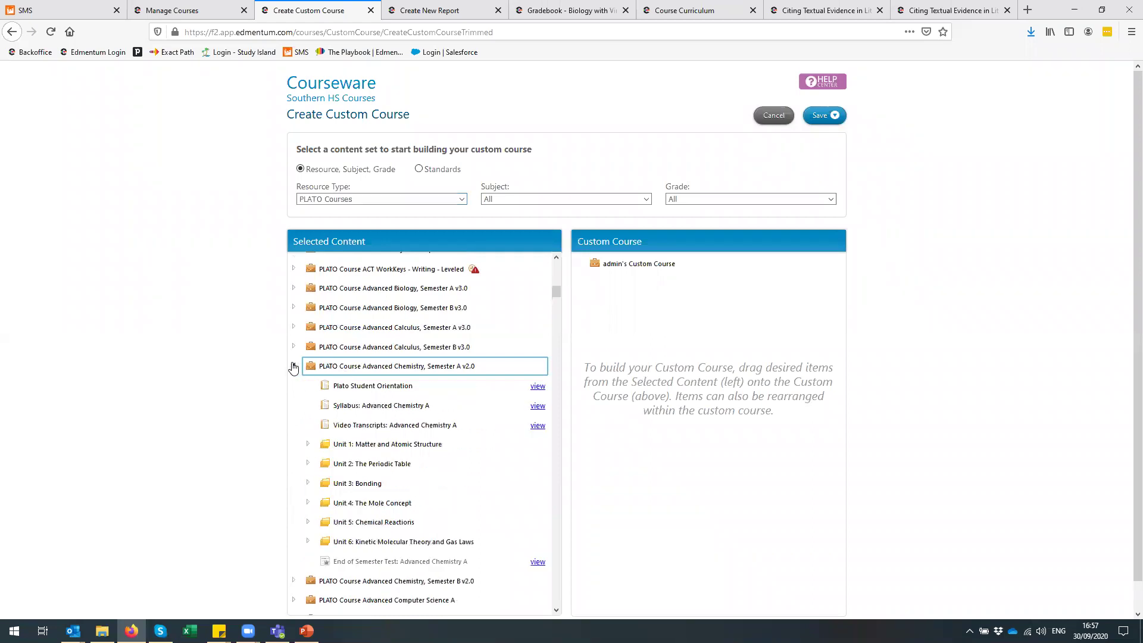
- Add Unit 1: Matter and Atomic Structure and Unit 2: Reaction Rates to the custom course
left_click_drag(401, 446, 633, 265)
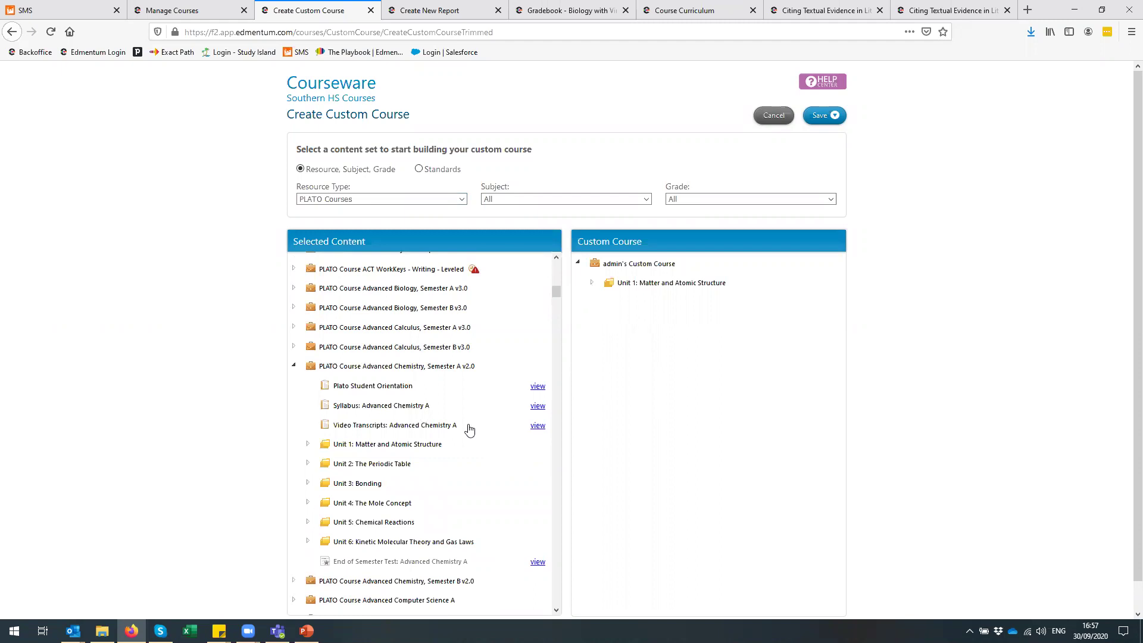
left_click(312, 371)
left_click(294, 368)
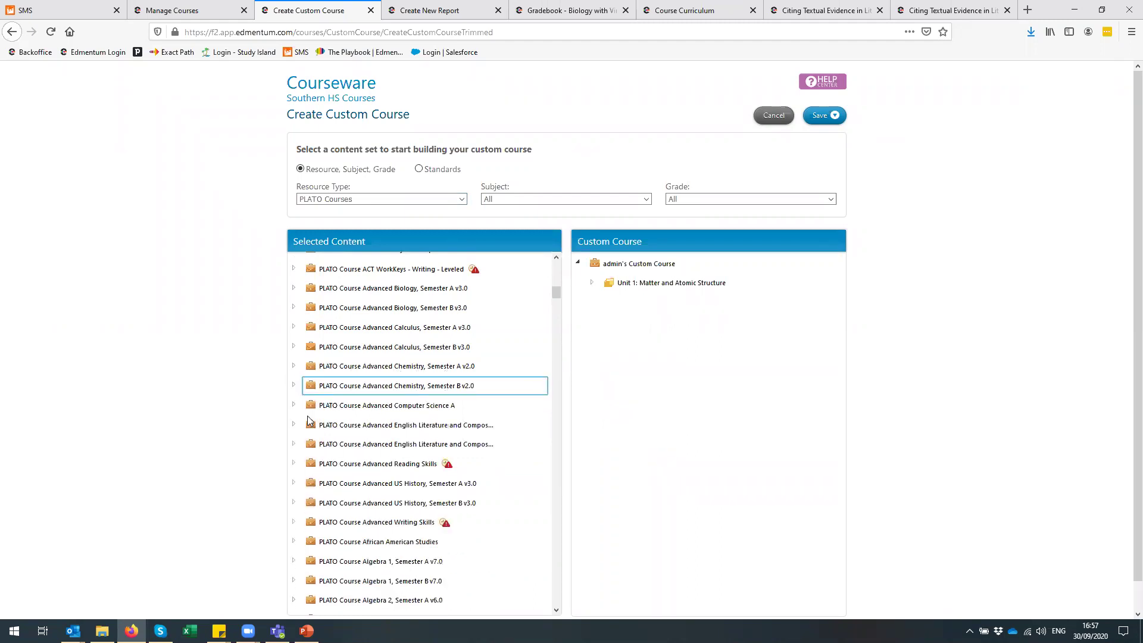
left_click(294, 386)
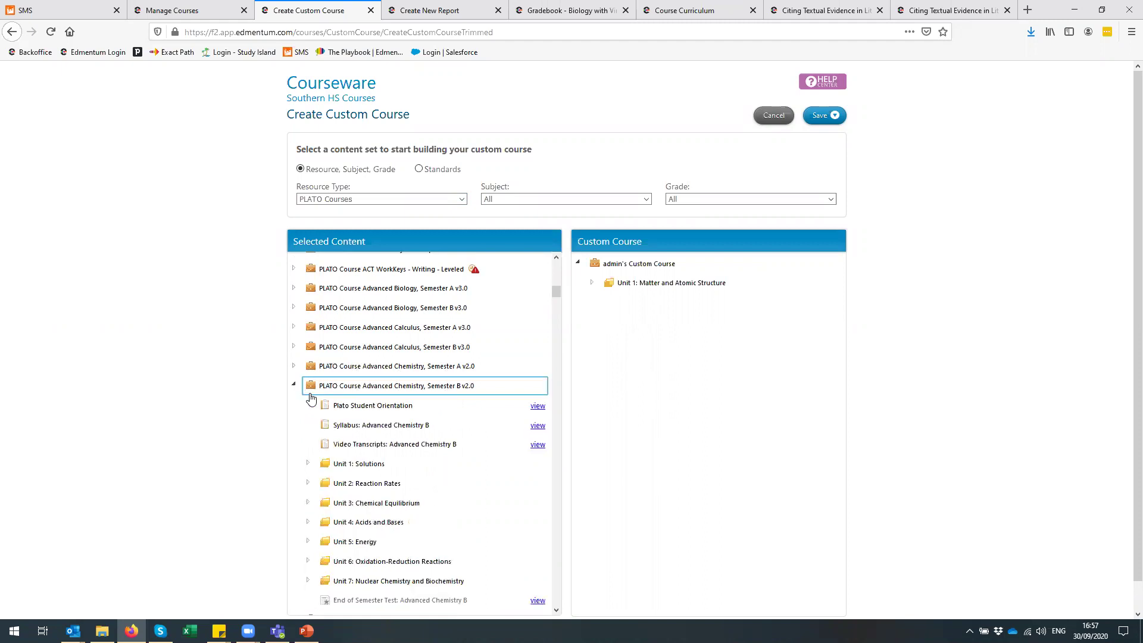
left_click(414, 502)
left_click(386, 484)
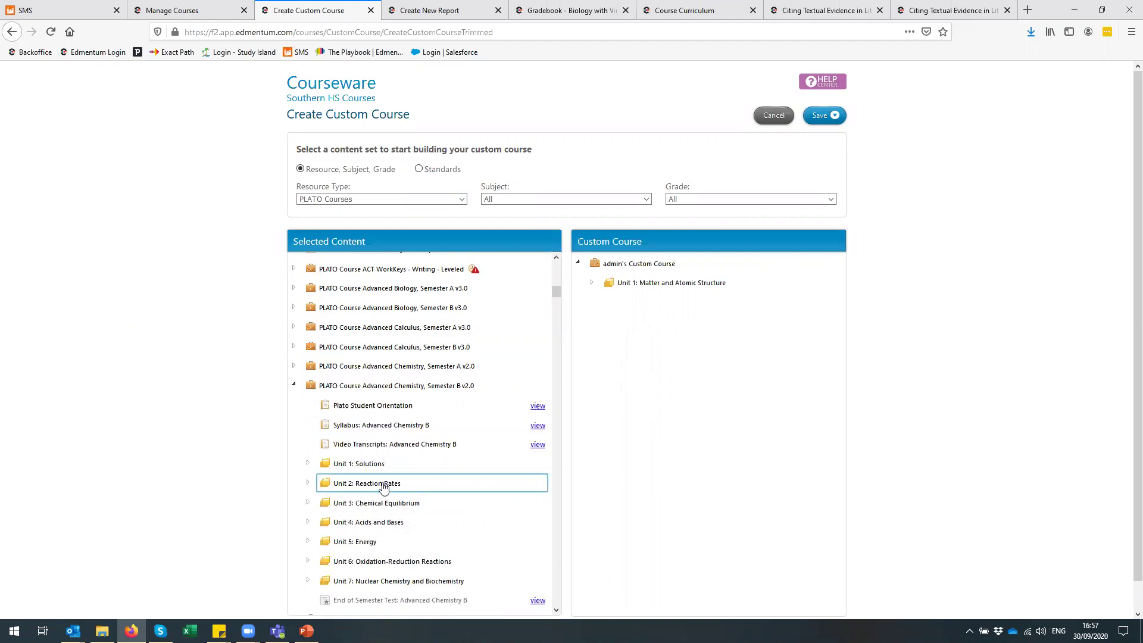
left_click_drag(374, 487, 618, 296)
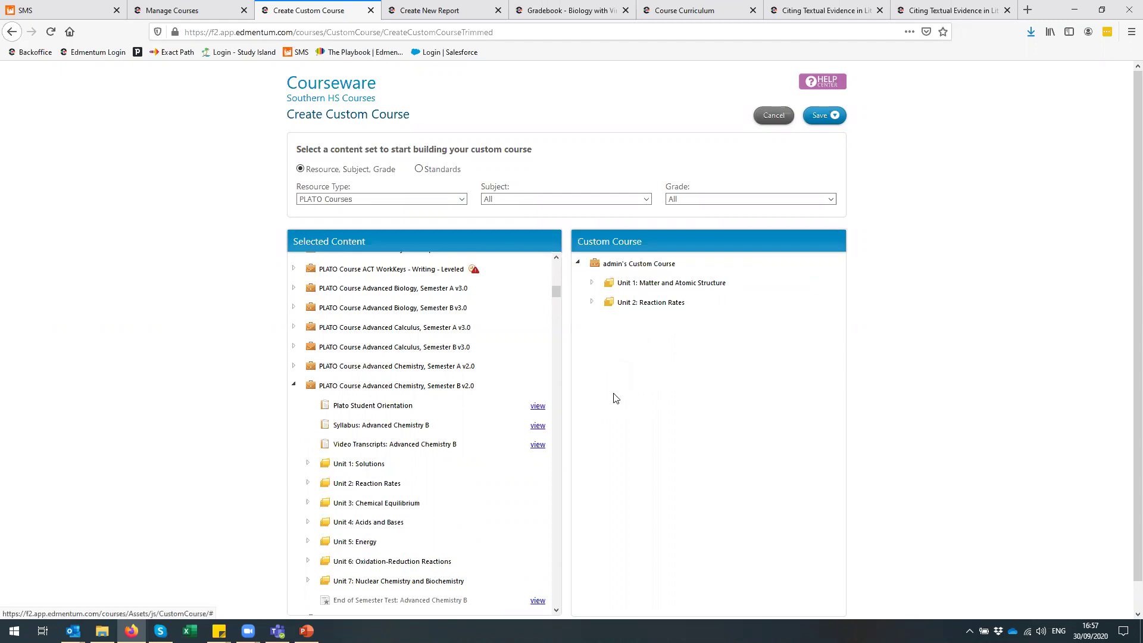
- Remove Types of Matter from Unit 1 and add Energy Diagrams for Reactions
left_click(591, 283)
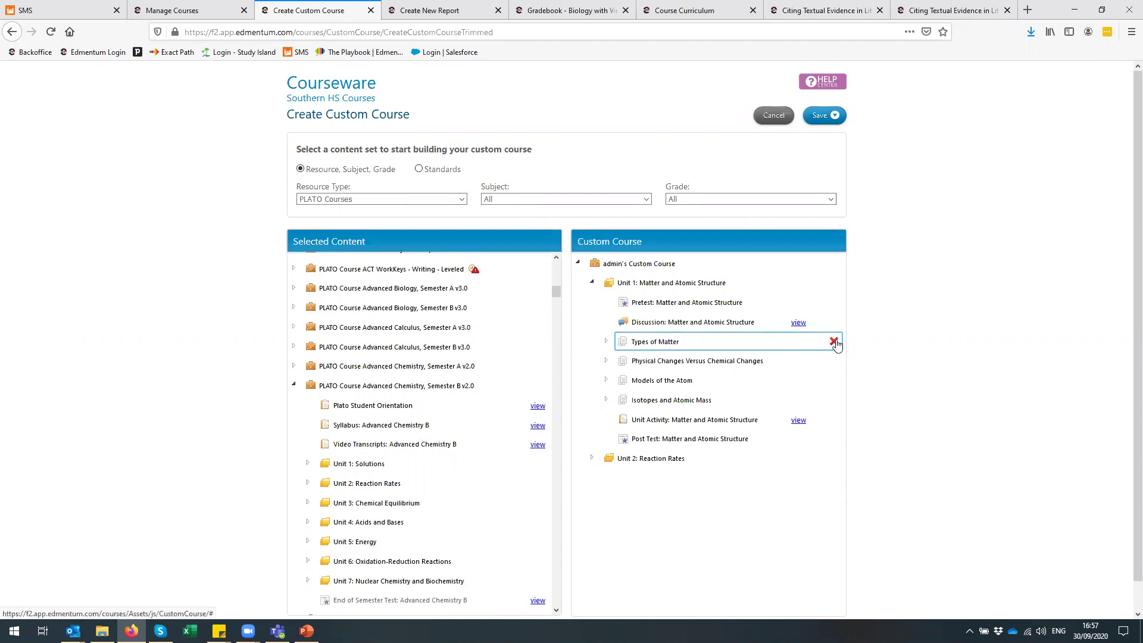
left_click(834, 343)
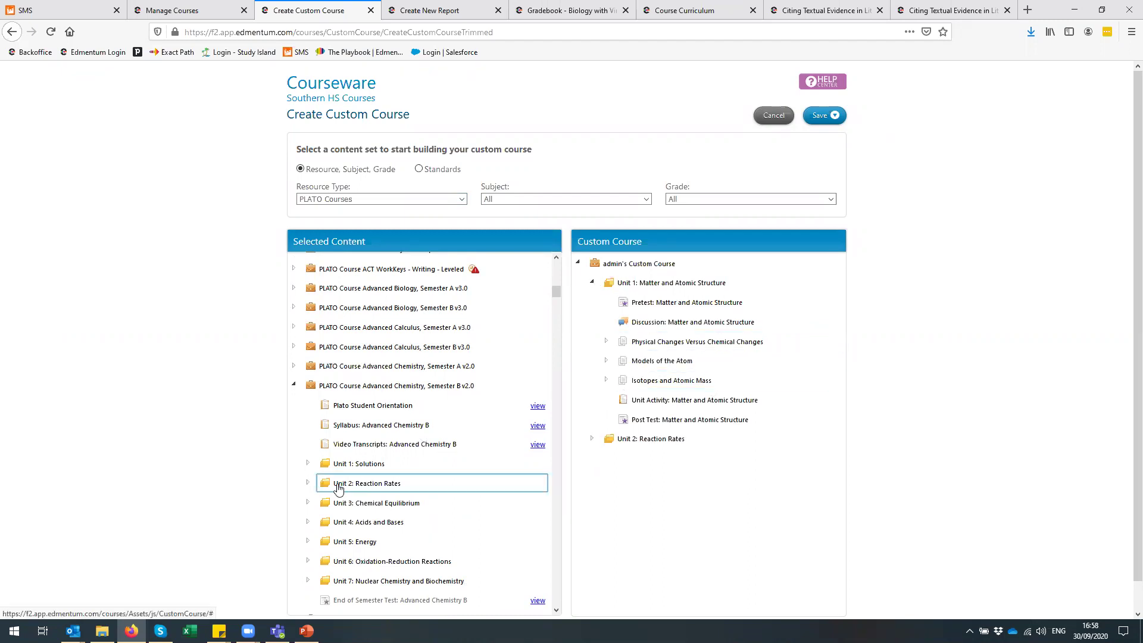
left_click(308, 541)
scroll(417, 536, "down", 5)
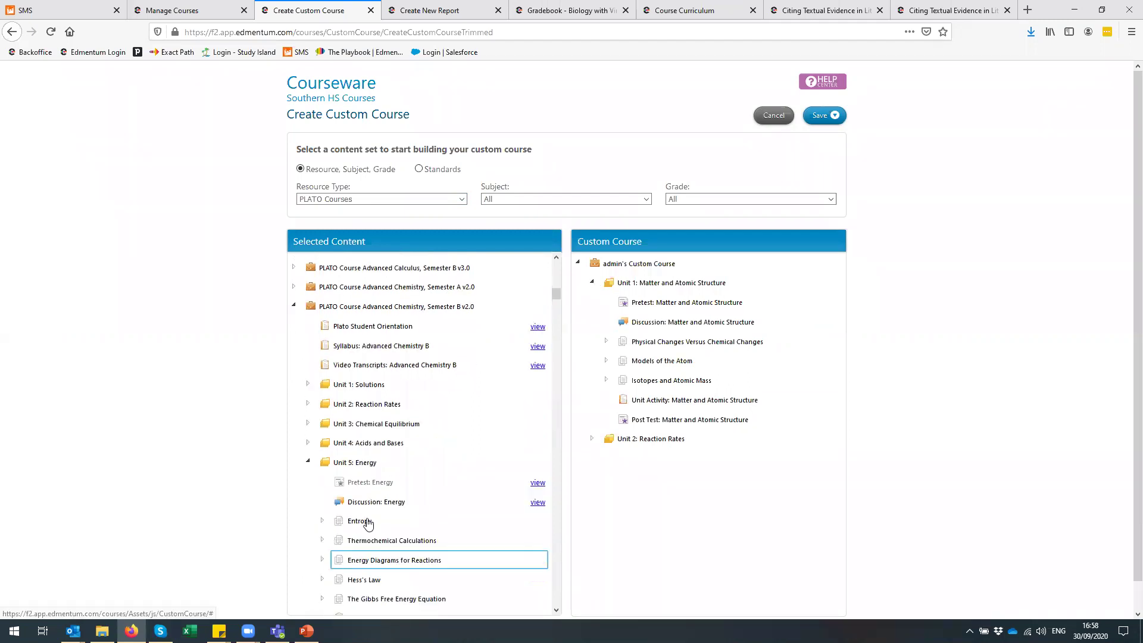
left_click_drag(394, 478, 646, 470)
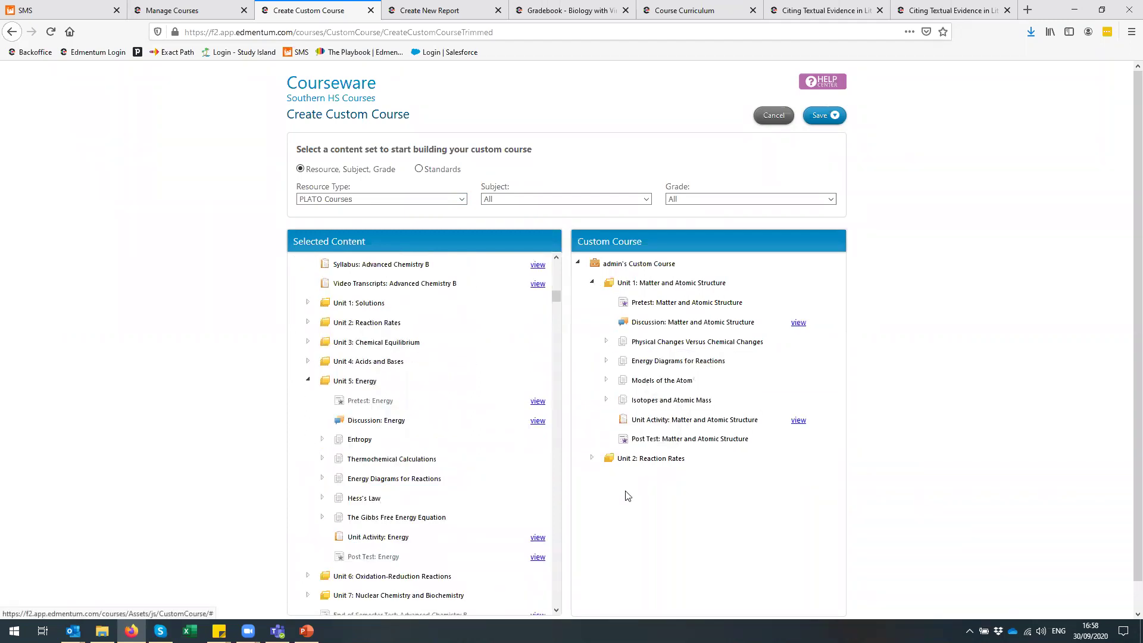
mouse_move(819, 271)
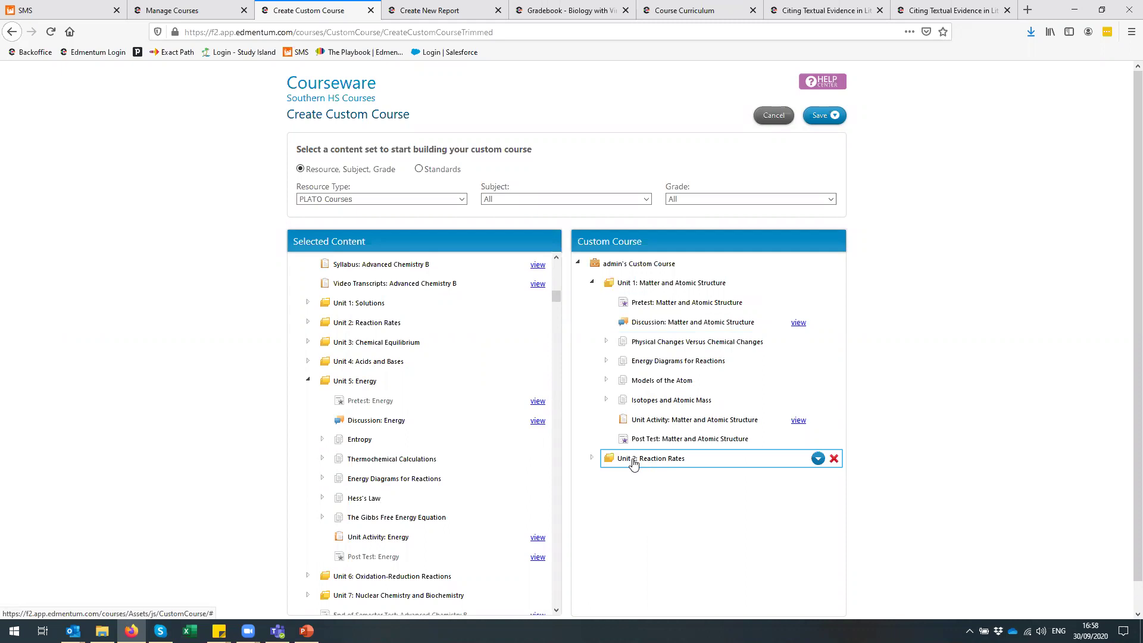
left_click(819, 283)
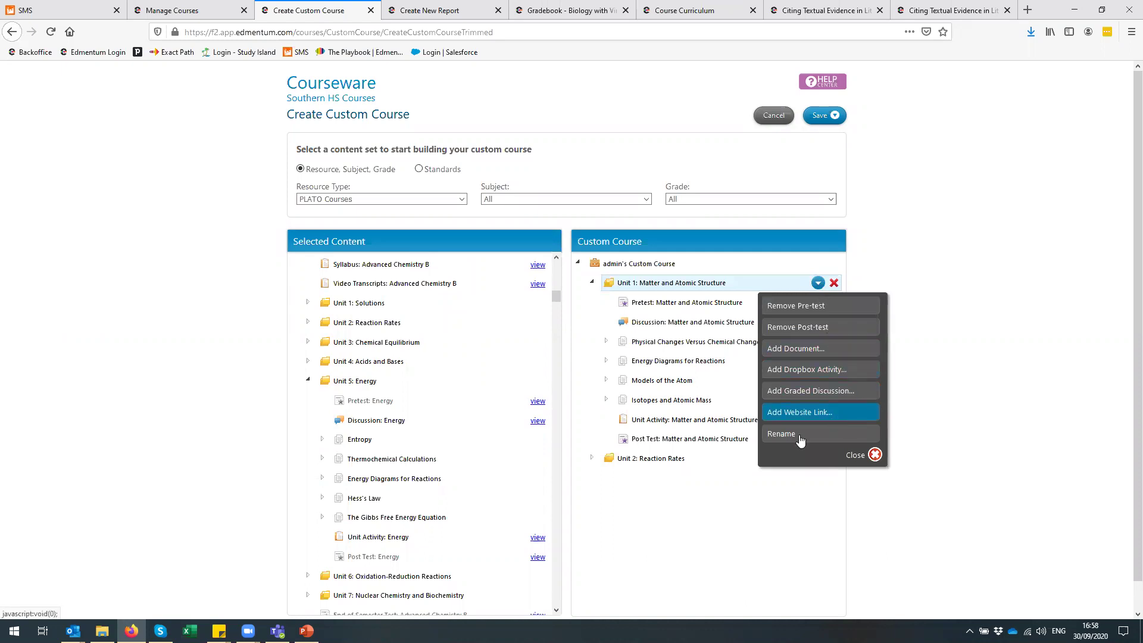
left_click(675, 556)
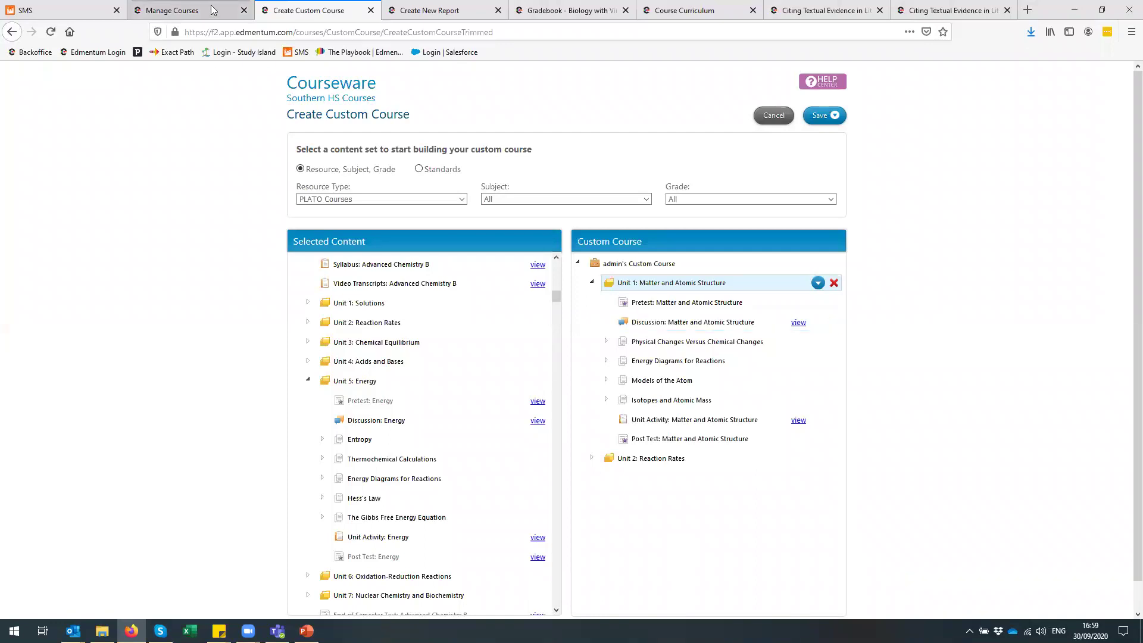
- Switch back to the Manage Courses browser tab with Ctrl+Shift+Tab
key("ctrl+shift+Tab")
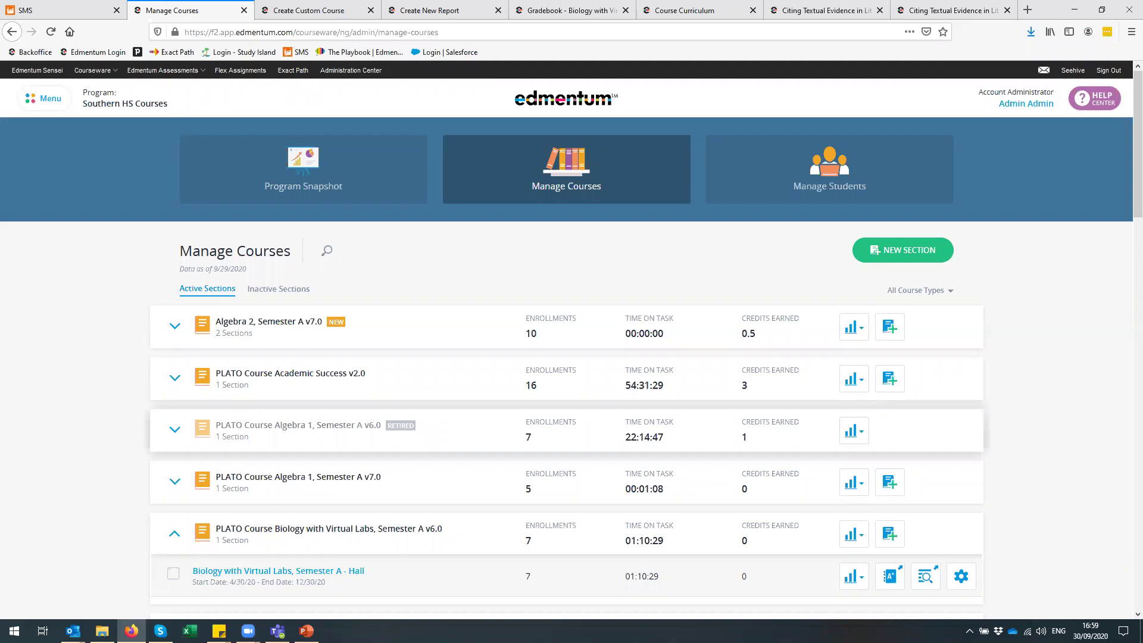
mouse_move(248, 630)
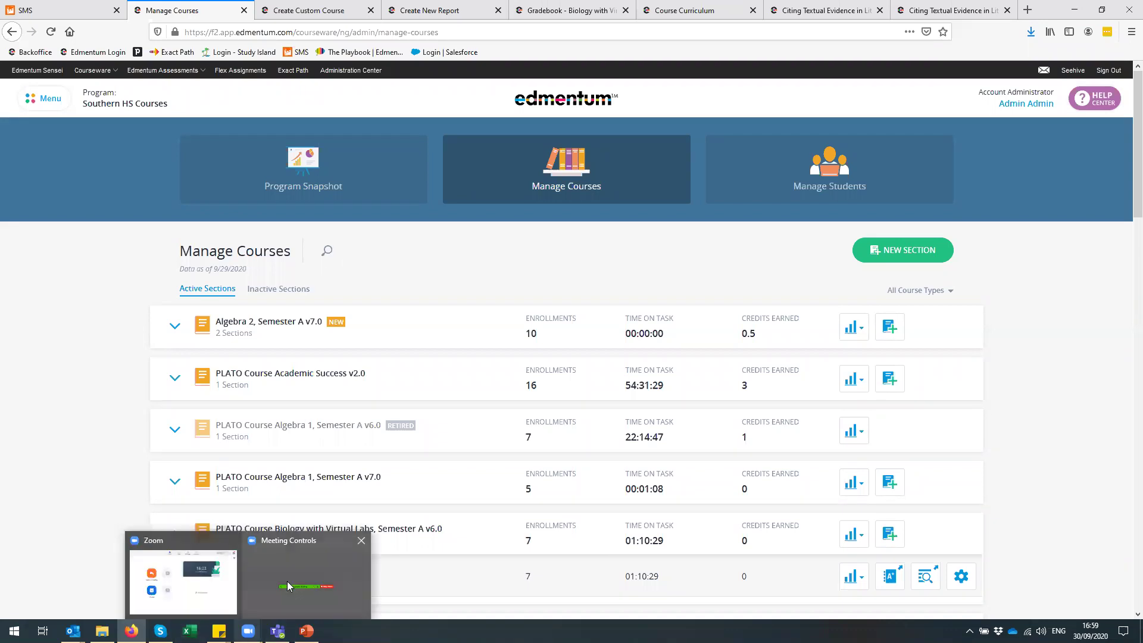